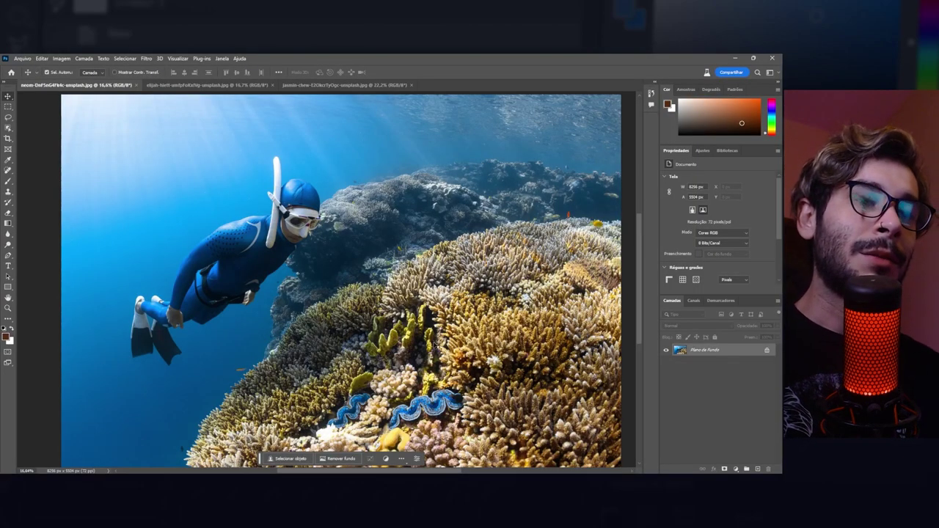
- Marquee-select a rectangle of open water to the left of the diver
{"action": "scroll", "coordinate": [468, 345], "scroll_direction": "down", "scroll_amount": 1}
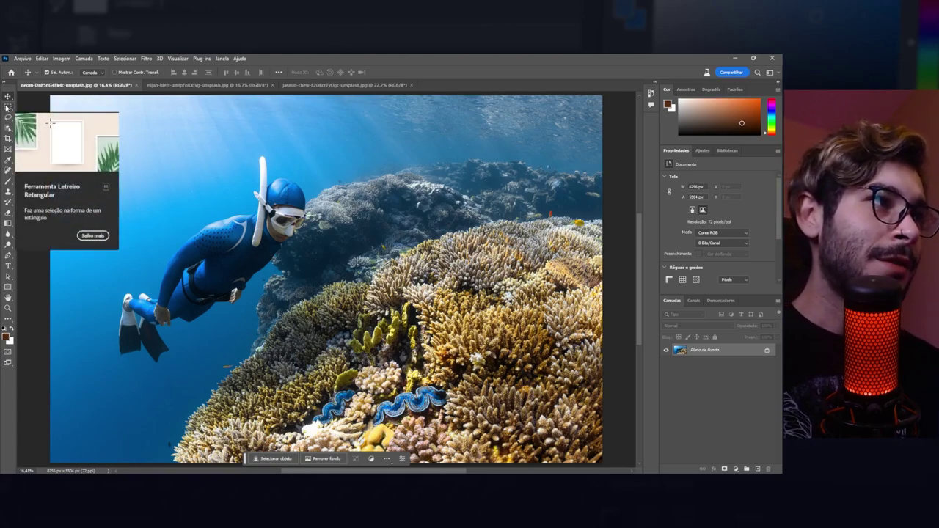
{"action": "left_click", "coordinate": [8, 109]}
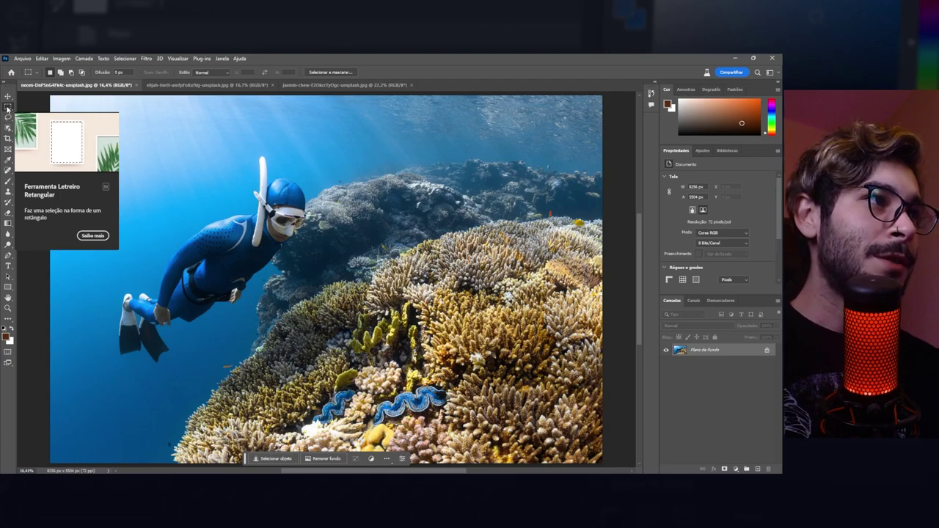
{"action": "left_click_drag", "start_coordinate": [76, 139], "coordinate": [215, 205]}
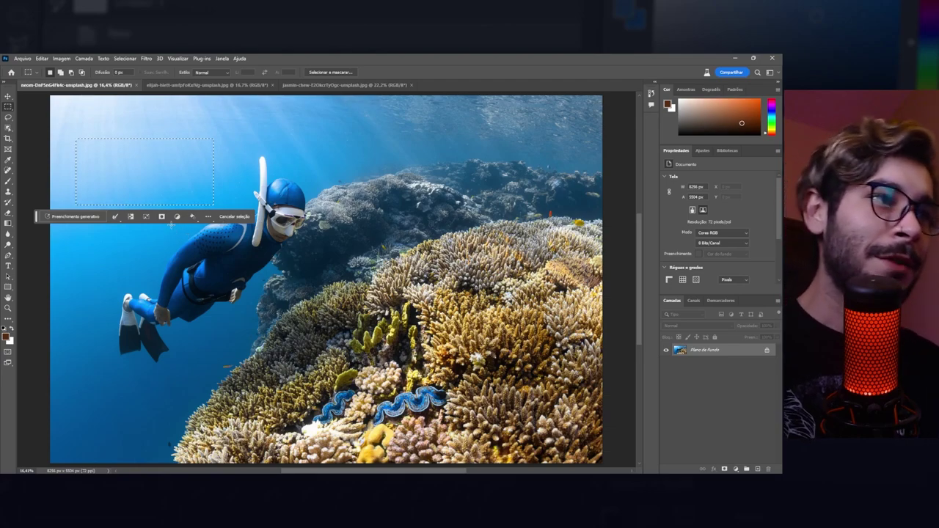
- Check the task bar's refine and extra options, then bring up the Generative Fill prompt
{"action": "left_click", "coordinate": [116, 217]}
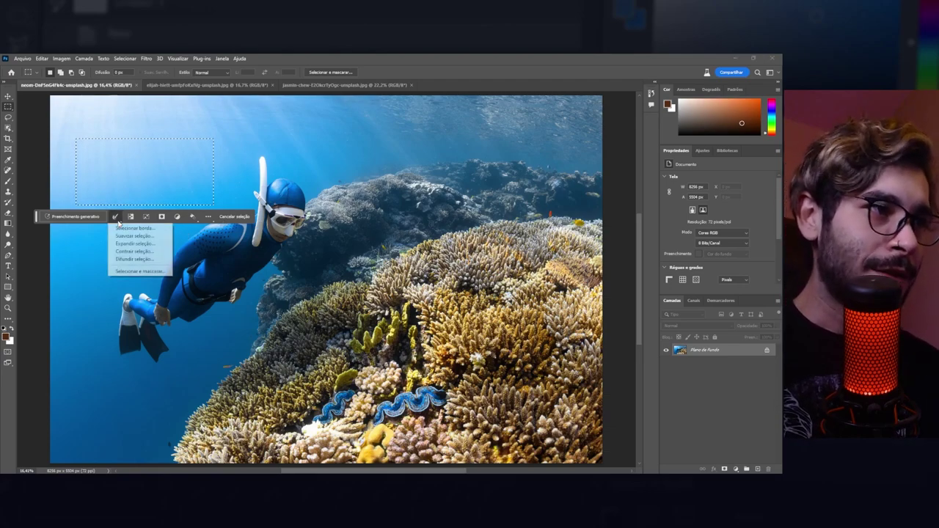
{"action": "left_click", "coordinate": [116, 217]}
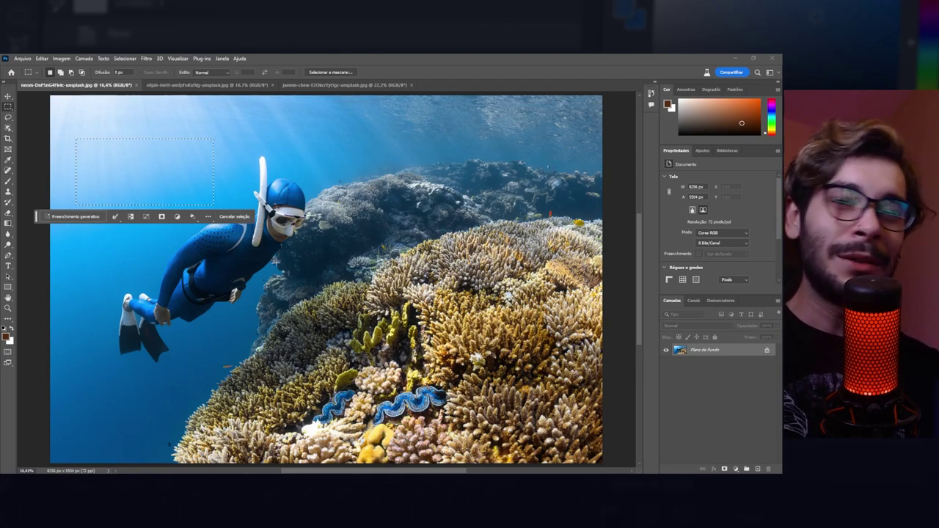
{"action": "left_click", "coordinate": [208, 216]}
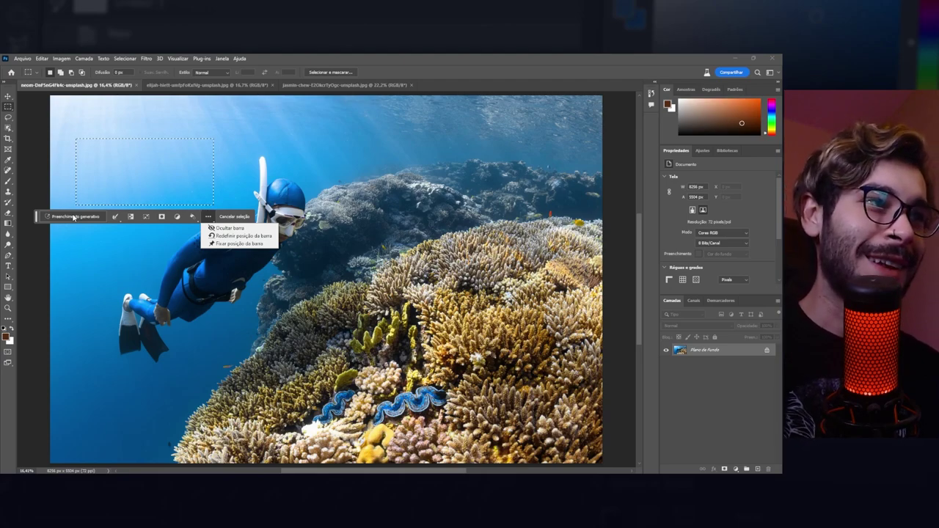
{"action": "left_click", "coordinate": [73, 218]}
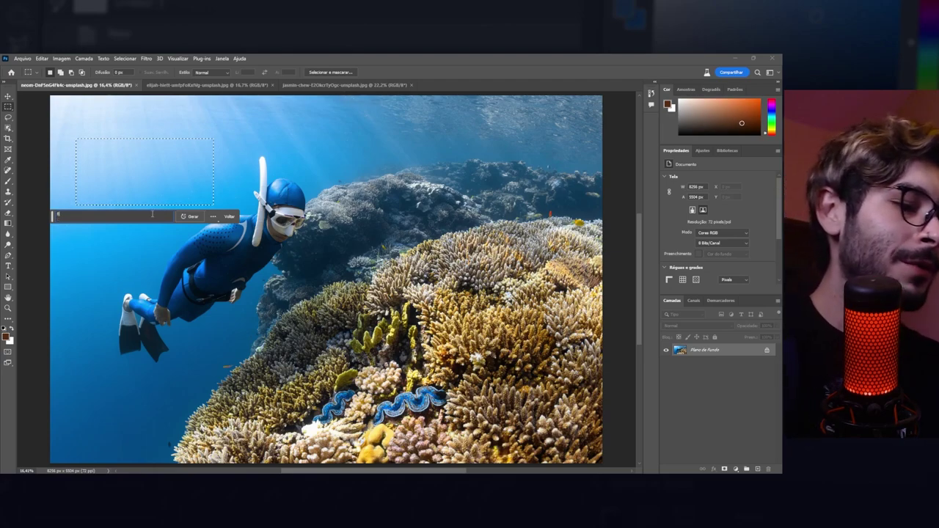
- Discard the 'fish' prompt, reselect the water, and generate from the prompt 'shark'
{"action": "type", "text": "fish"}
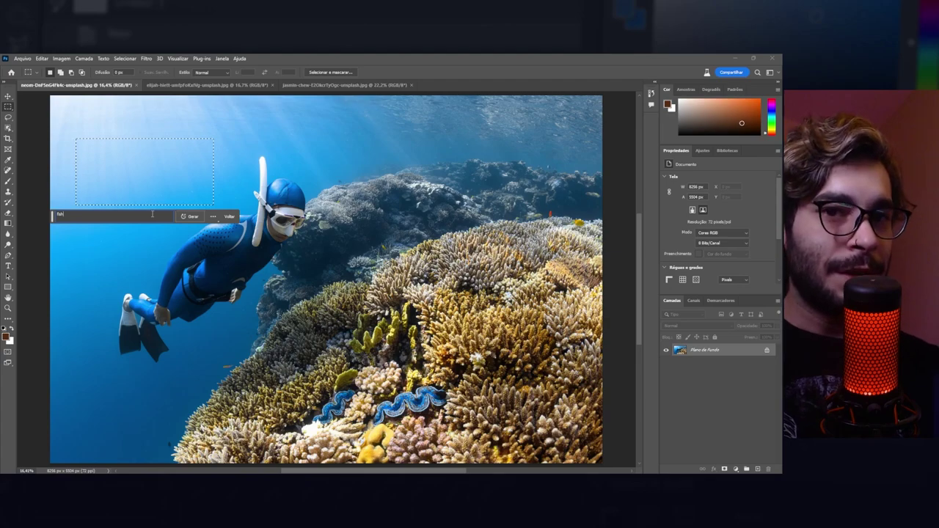
{"action": "key", "text": "BackSpace"}
{"action": "key", "text": "BackSpace"}
{"action": "key", "text": "BackSpace"}
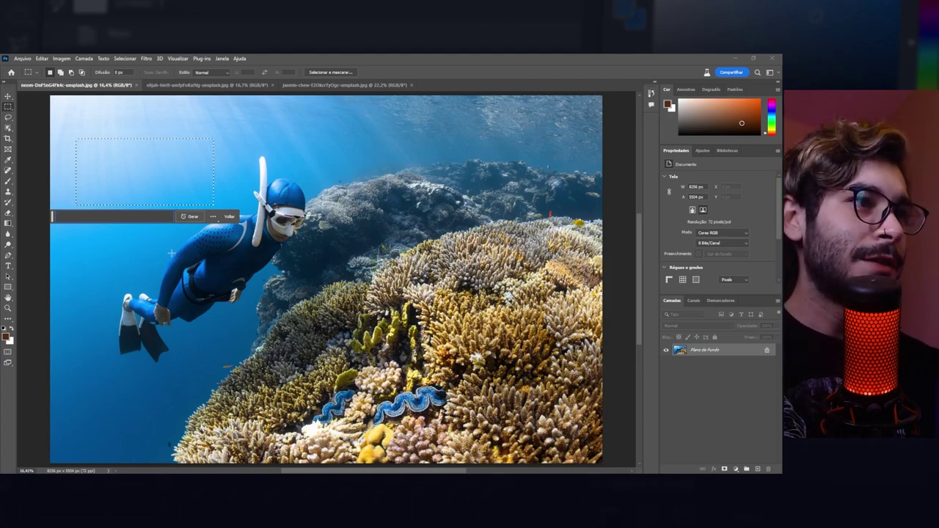
{"action": "key", "text": "ctrl+d"}
{"action": "left_click_drag", "start_coordinate": [72, 144], "coordinate": [226, 213]}
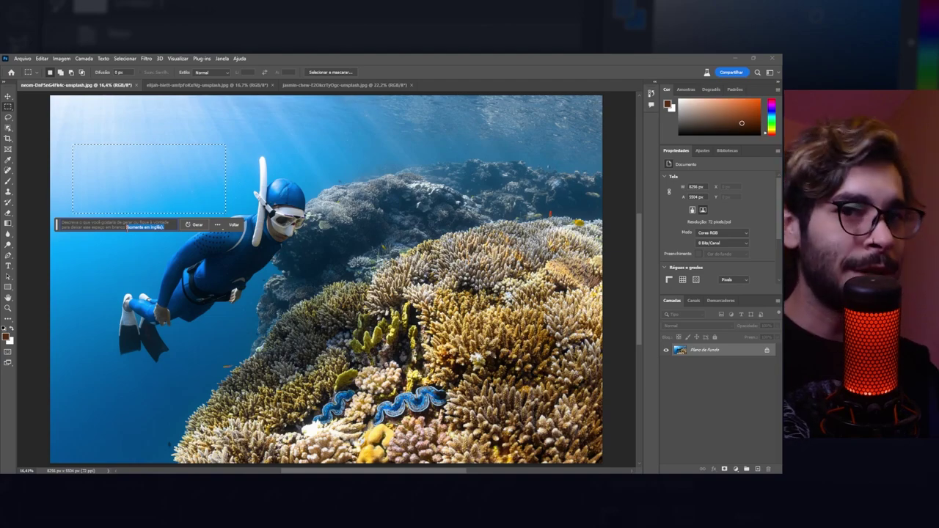
{"action": "type", "text": "shark"}
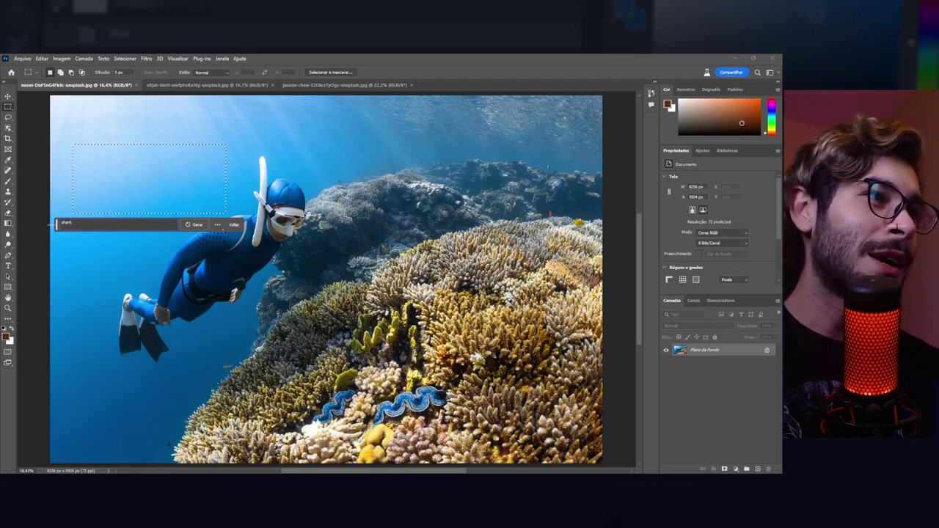
{"action": "left_click", "coordinate": [195, 226]}
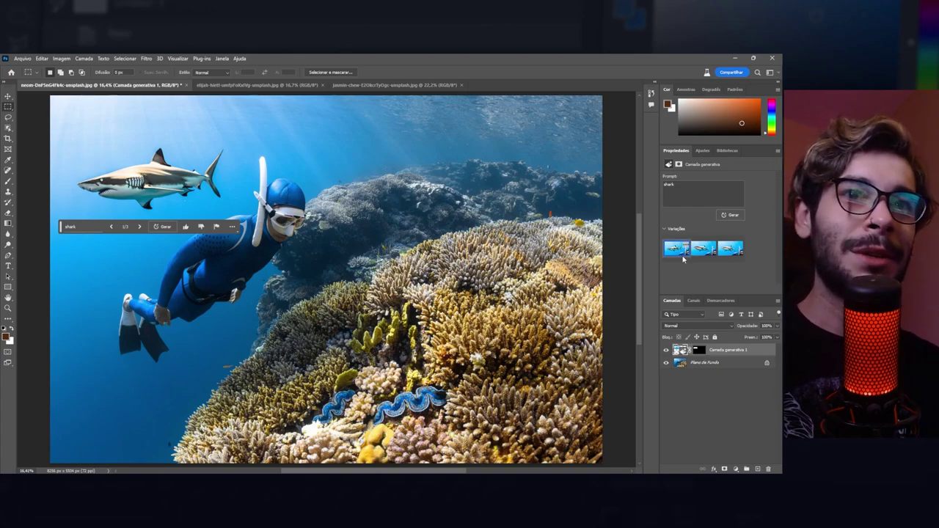
{"action": "mouse_move", "coordinate": [703, 249]}
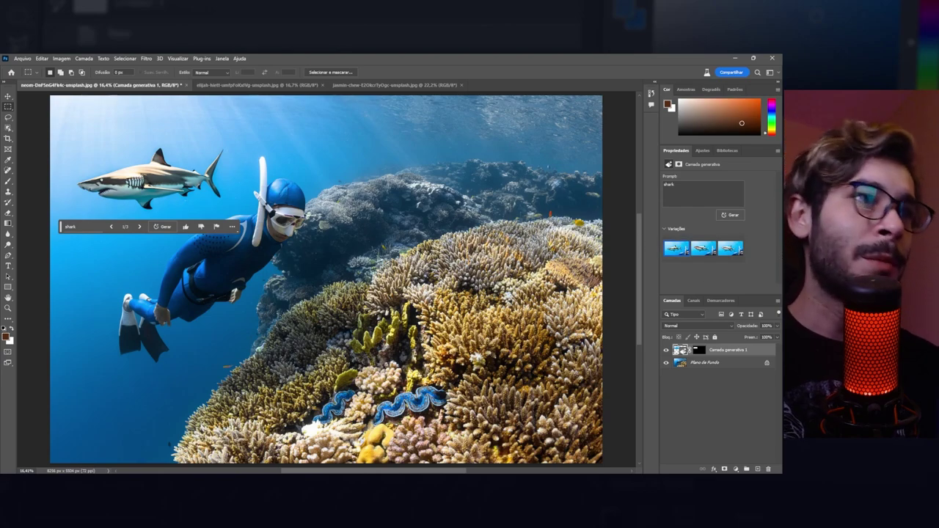
- Keep the third shark variation and marquee a new area over the right-hand coral
{"action": "left_click", "coordinate": [702, 250]}
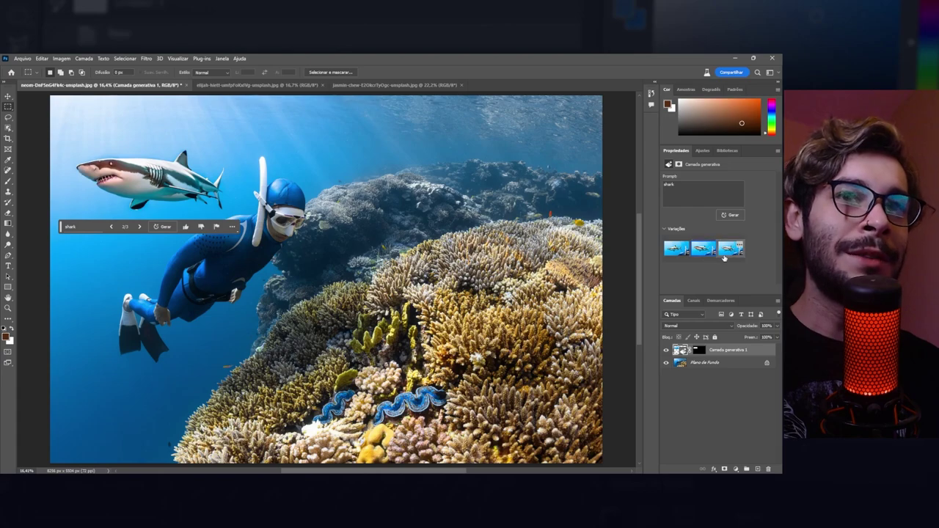
{"action": "left_click", "coordinate": [727, 251]}
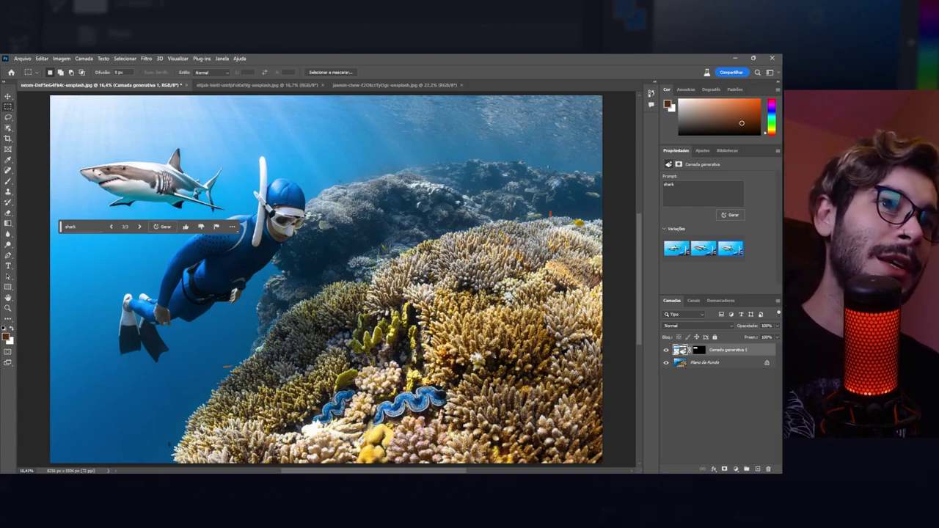
{"action": "mouse_move", "coordinate": [430, 239]}
{"action": "left_mouse_down"}
{"action": "mouse_move", "coordinate": [589, 320]}
{"action": "mouse_move", "coordinate": [589, 349]}
{"action": "left_mouse_up"}
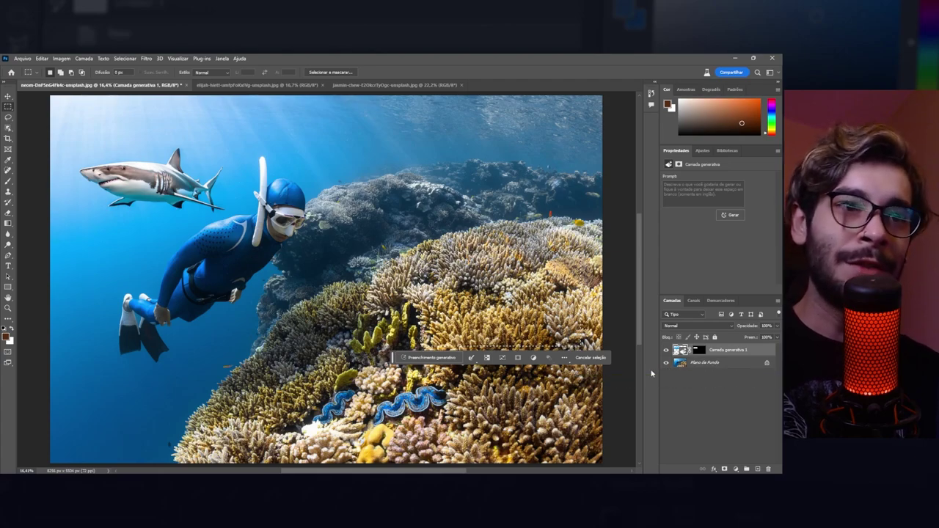
- Generate a fish over the coral and keep its third, black-and-white striped variation
{"action": "left_click", "coordinate": [411, 361]}
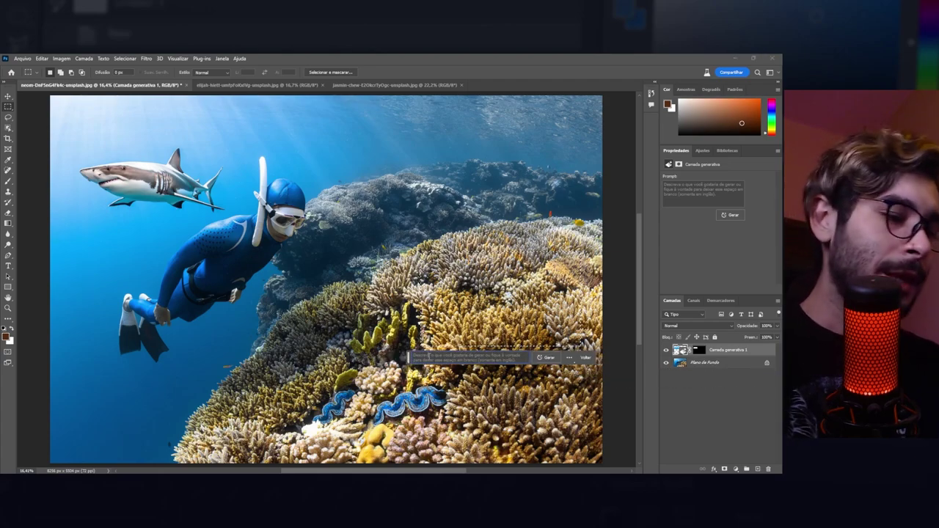
{"action": "type", "text": "Fush"}
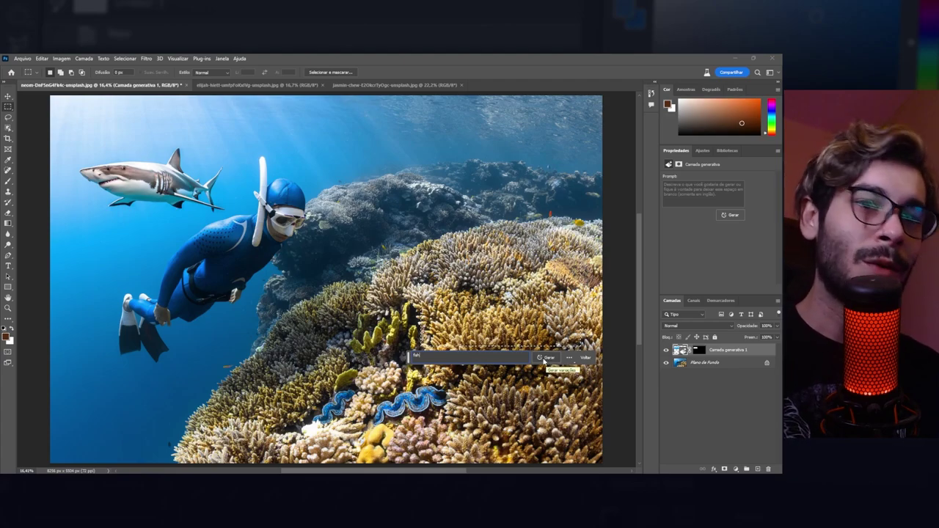
{"action": "left_click", "coordinate": [543, 358]}
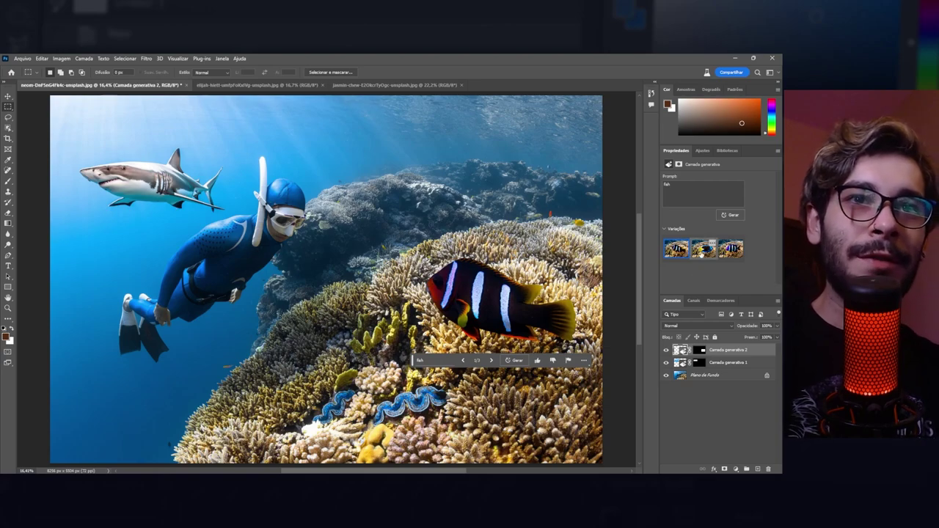
{"action": "left_click", "coordinate": [702, 250]}
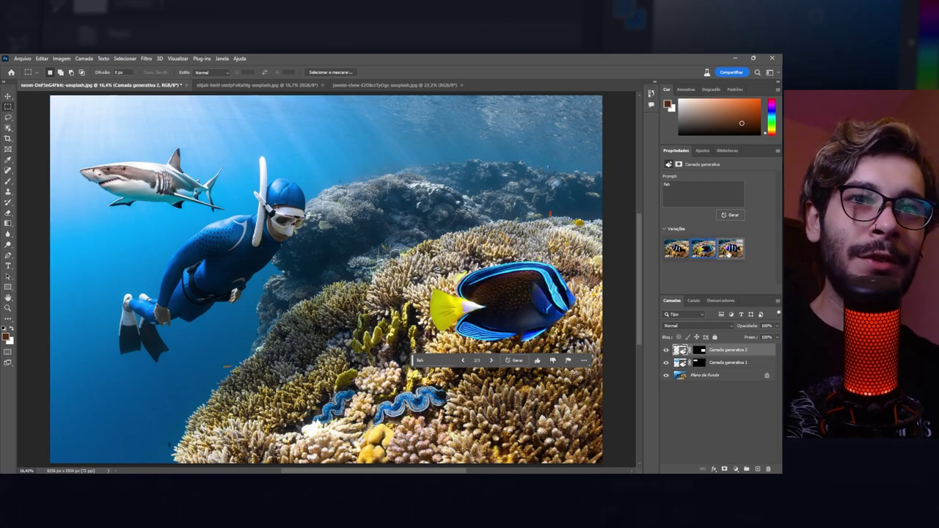
{"action": "left_click", "coordinate": [729, 250]}
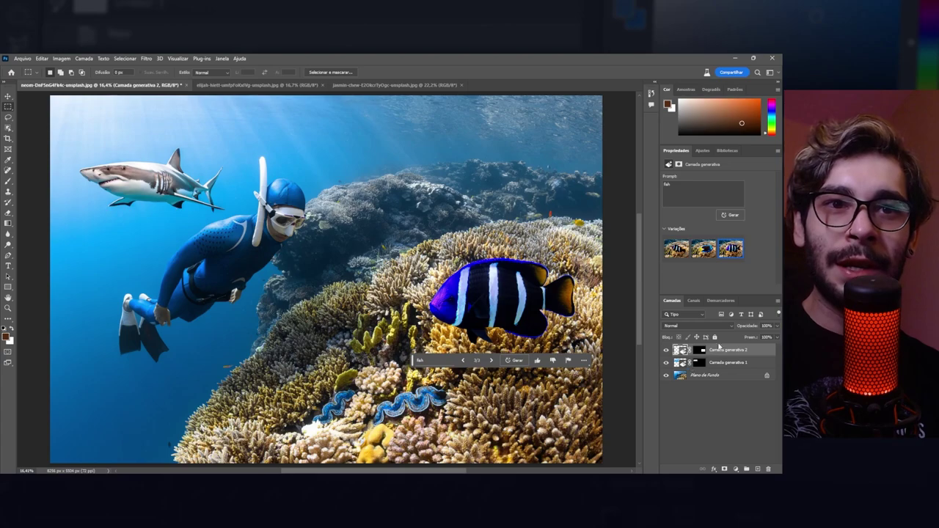
{"action": "left_click", "coordinate": [695, 350], "text": "alt"}
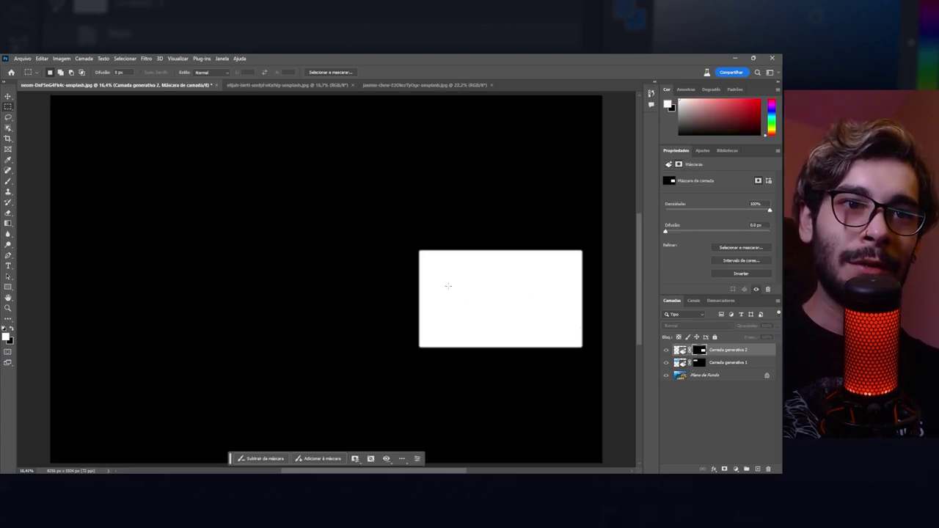
{"action": "left_click", "coordinate": [730, 350]}
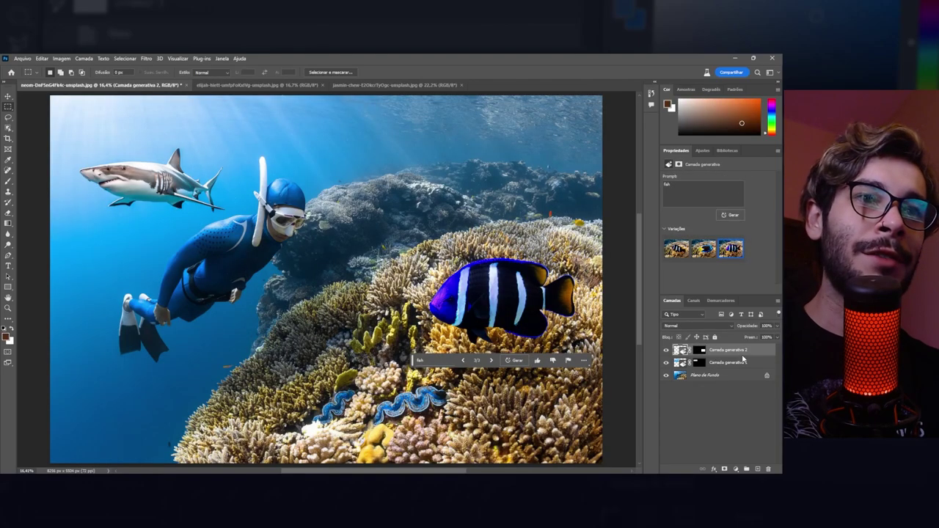
{"action": "key", "text": "v"}
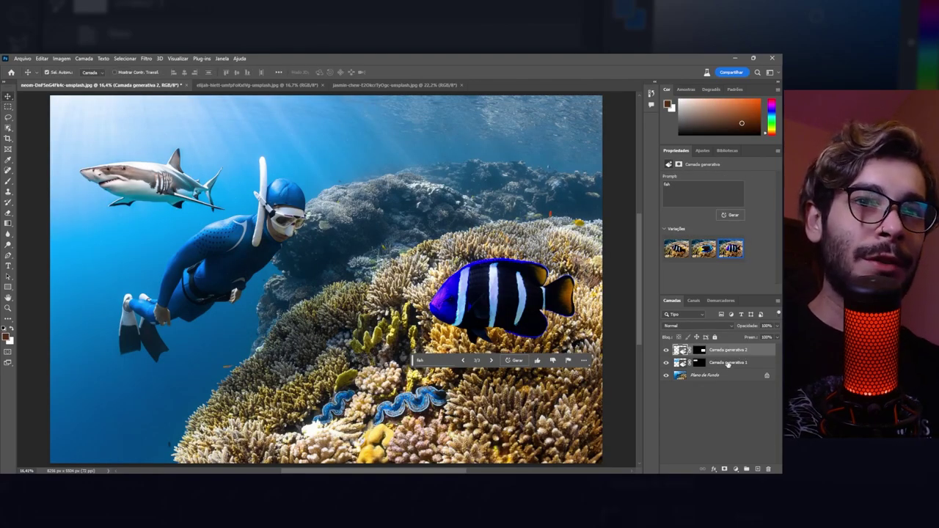
{"action": "left_click", "coordinate": [727, 363]}
{"action": "left_click", "coordinate": [736, 469]}
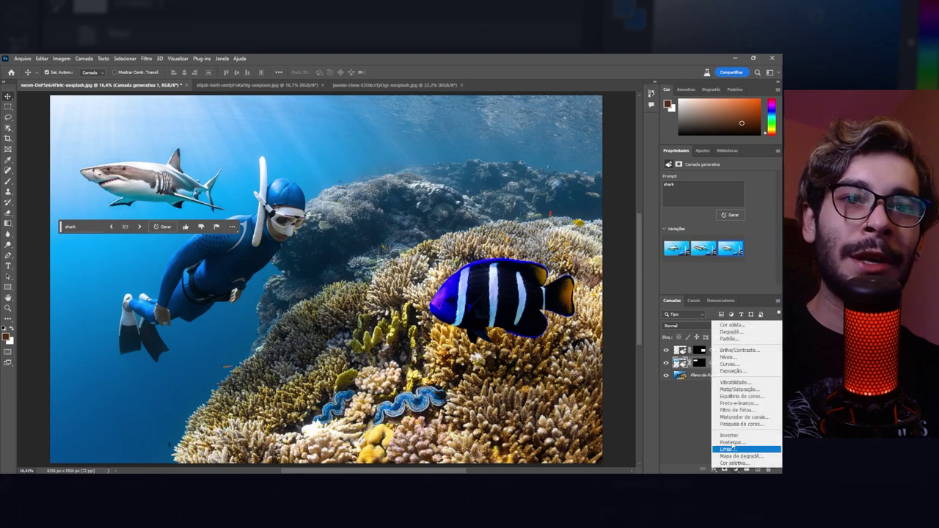
{"action": "left_click", "coordinate": [726, 367]}
{"action": "left_click", "coordinate": [720, 288]}
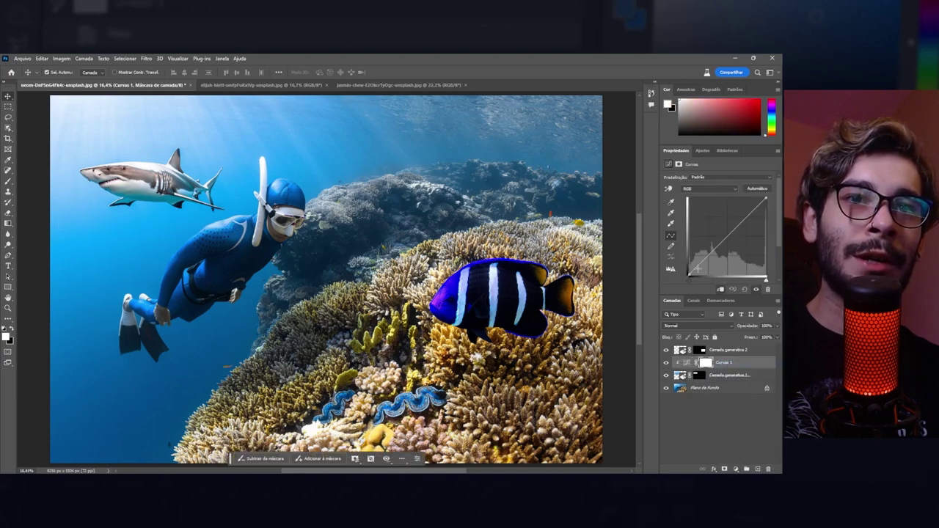
{"action": "left_click_drag", "start_coordinate": [688, 277], "coordinate": [687, 249]}
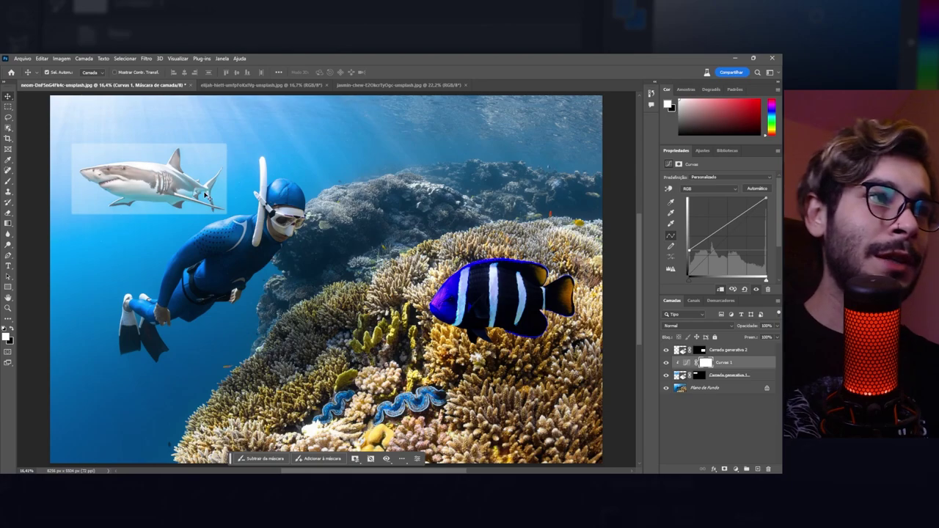
{"action": "left_click", "coordinate": [685, 362]}
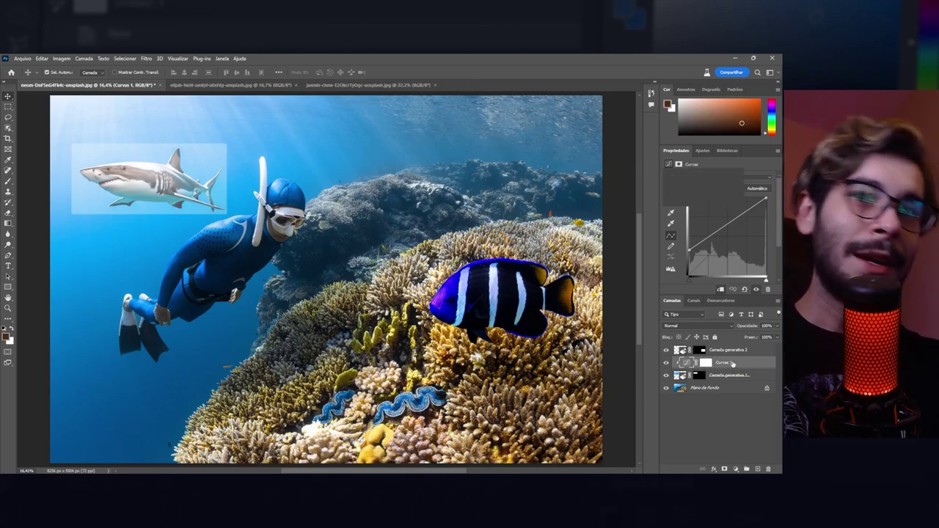
{"action": "key", "text": "Delete"}
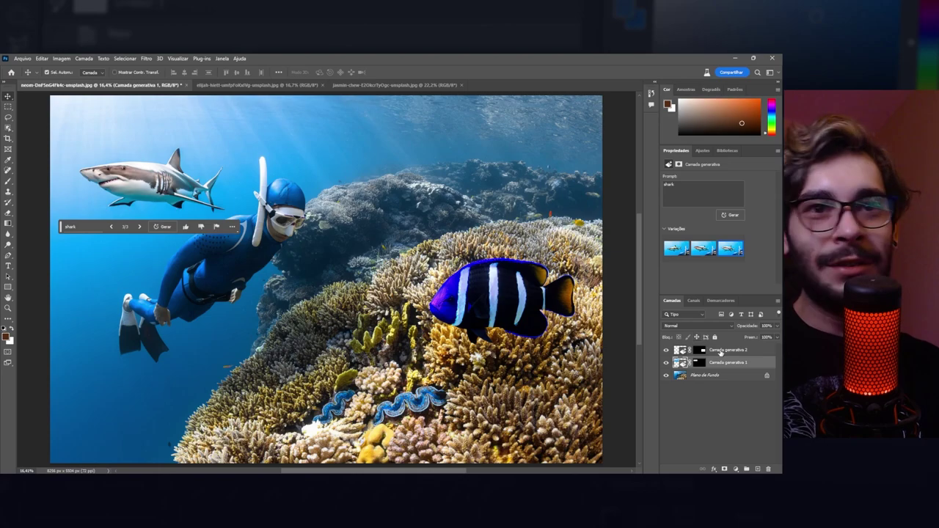
- Compare the fish variations and settle on the striped clownfish
{"action": "left_click", "coordinate": [721, 351]}
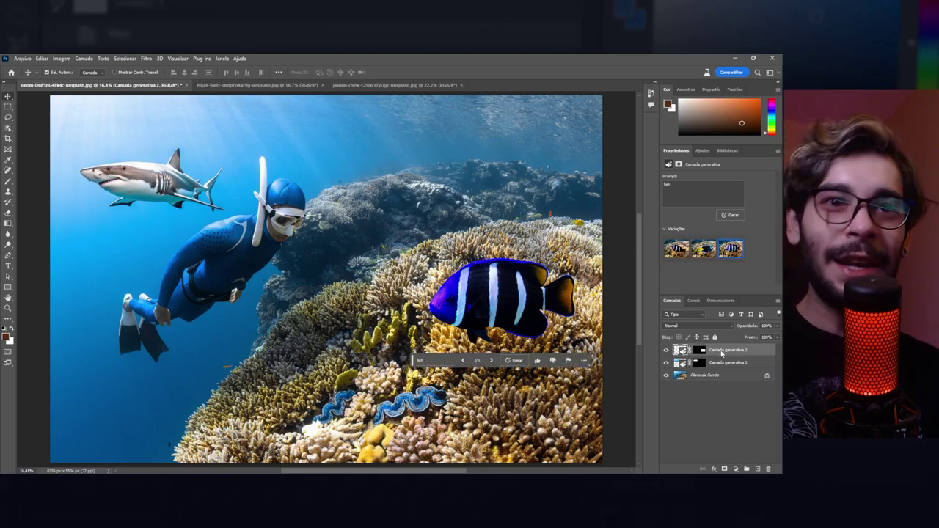
{"action": "left_click", "coordinate": [702, 251]}
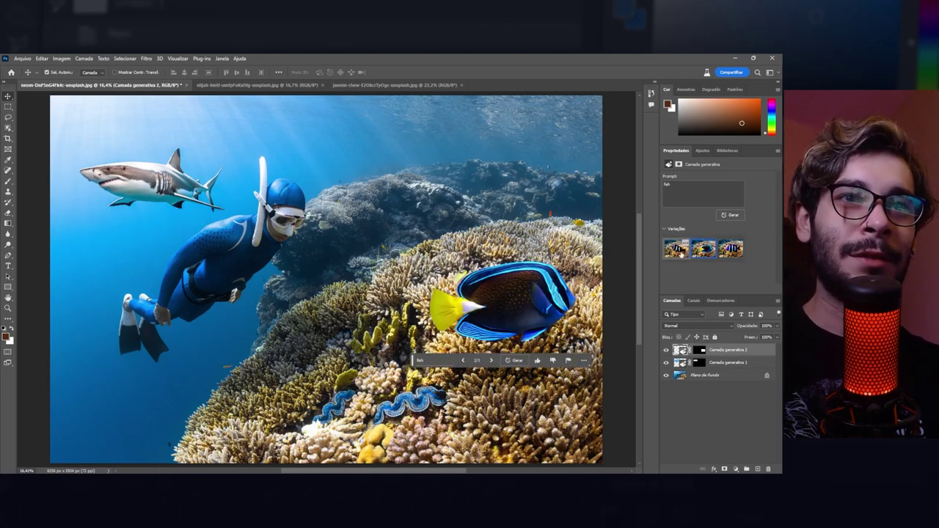
{"action": "left_click", "coordinate": [677, 251]}
{"action": "left_click", "coordinate": [702, 251]}
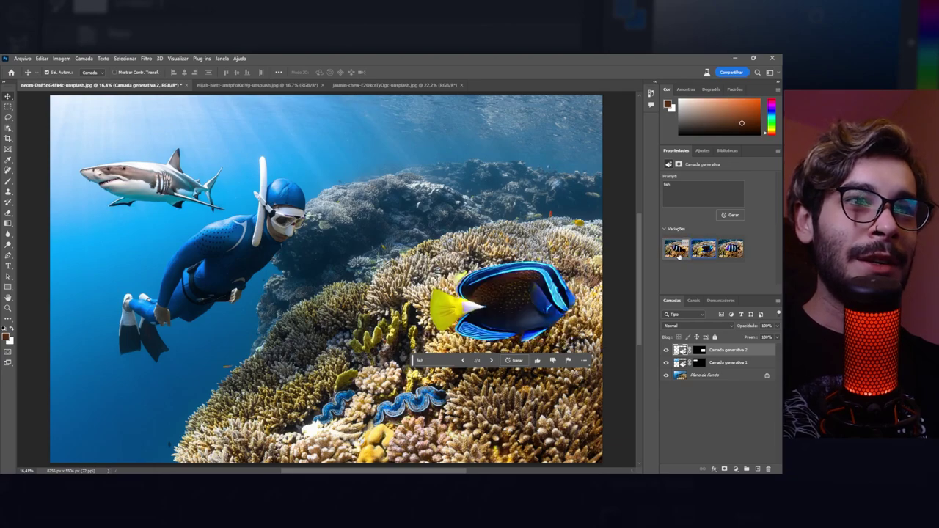
{"action": "left_click", "coordinate": [675, 250]}
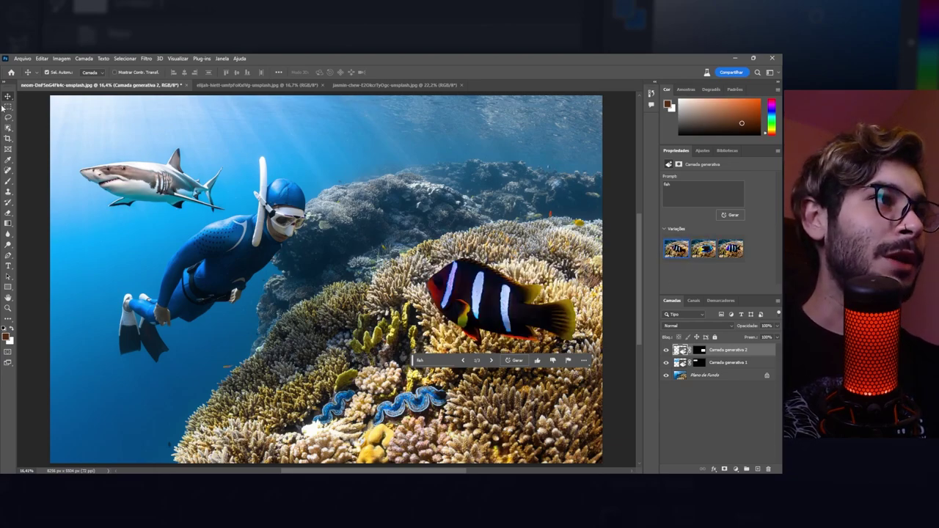
- Generate a 'small fish shoal' over the lower-left coral, keeping the yellow-fish second variation
{"action": "key", "text": "m"}
{"action": "mouse_move", "coordinate": [155, 380]}
{"action": "left_mouse_down"}
{"action": "mouse_move", "coordinate": [187, 402]}
{"action": "mouse_move", "coordinate": [332, 367]}
{"action": "left_mouse_up"}
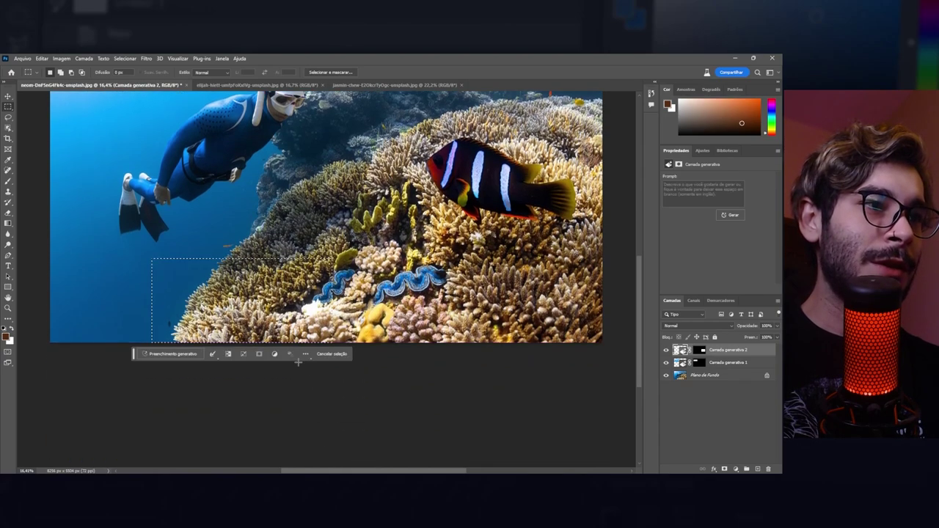
{"action": "left_click", "coordinate": [183, 353]}
{"action": "type", "text": "small s"}
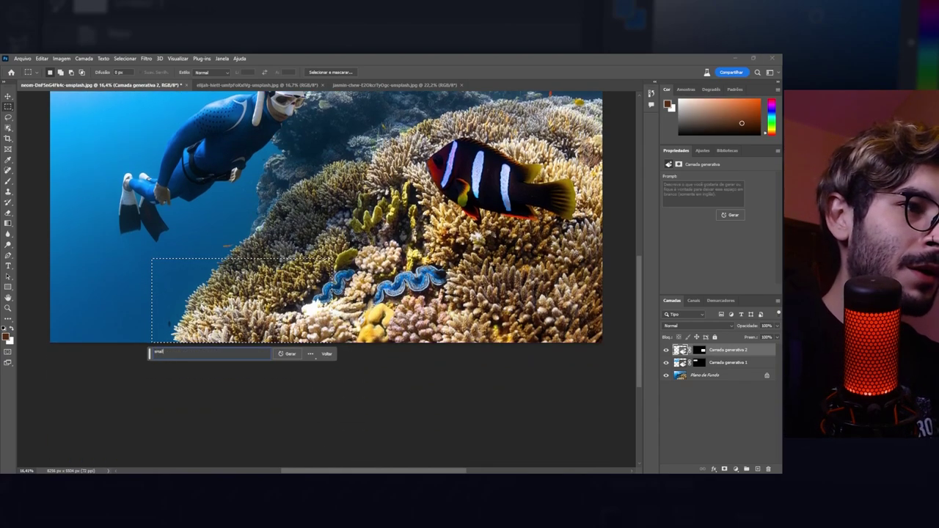
{"action": "type", "text": "ish shoal"}
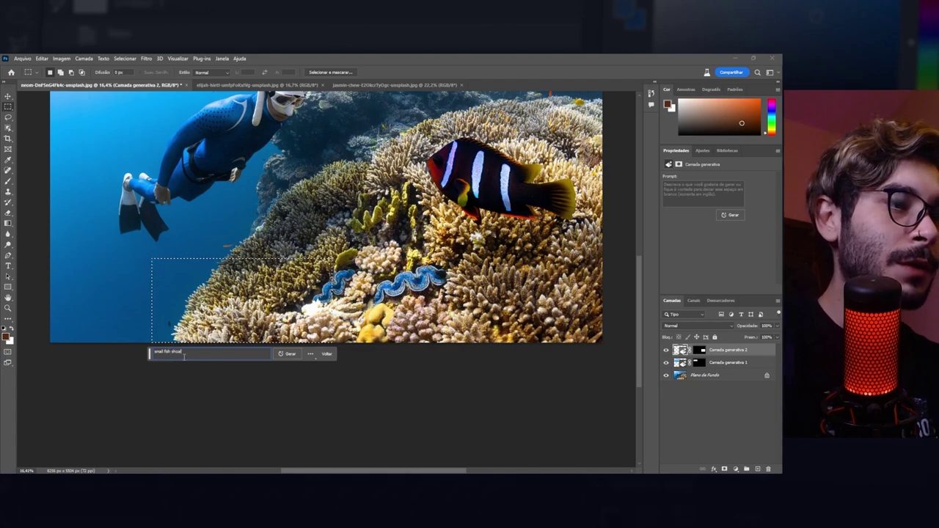
{"action": "left_click", "coordinate": [285, 354]}
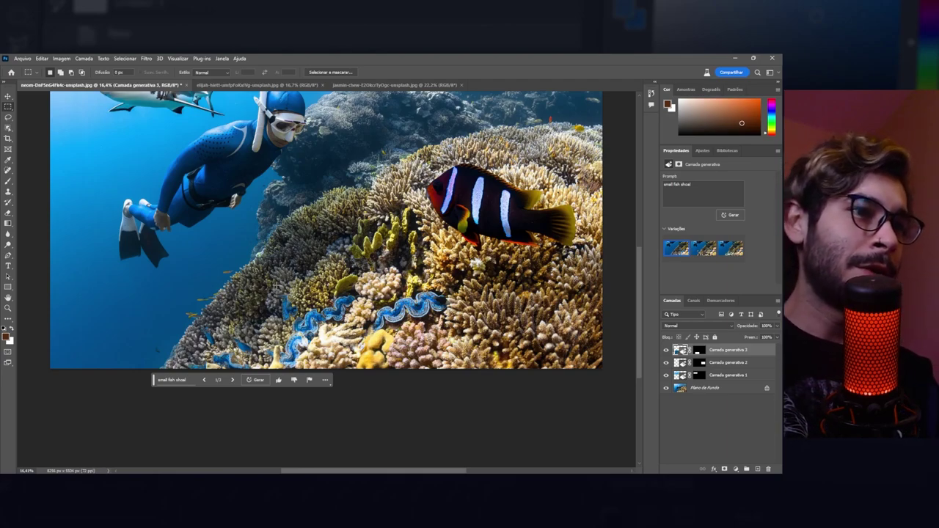
{"action": "left_click", "coordinate": [704, 248]}
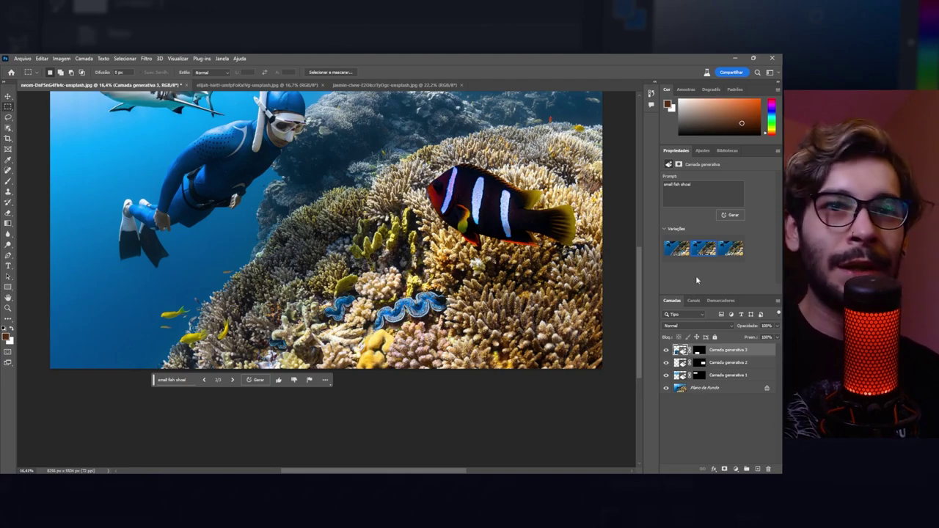
{"action": "left_click", "coordinate": [731, 249]}
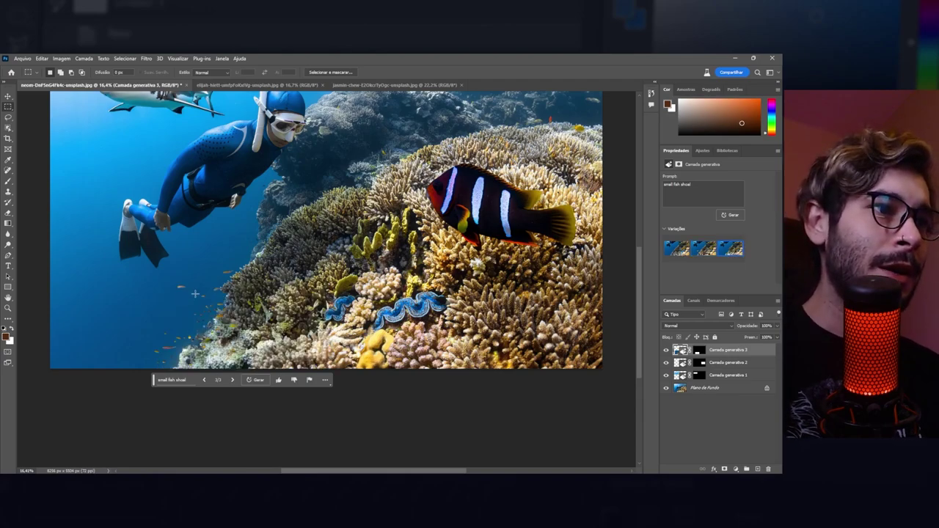
{"action": "left_click", "coordinate": [703, 248]}
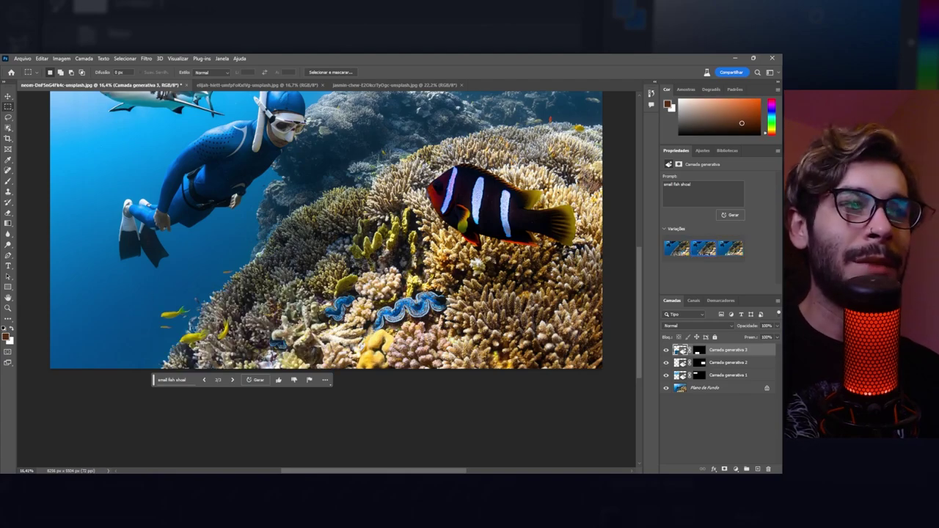
- Switch to the Move tool and bring up the hoodie portrait document
{"action": "scroll", "coordinate": [326, 230], "scroll_direction": "down", "scroll_amount": 3}
{"action": "scroll", "coordinate": [326, 230], "scroll_direction": "up", "scroll_amount": 2}
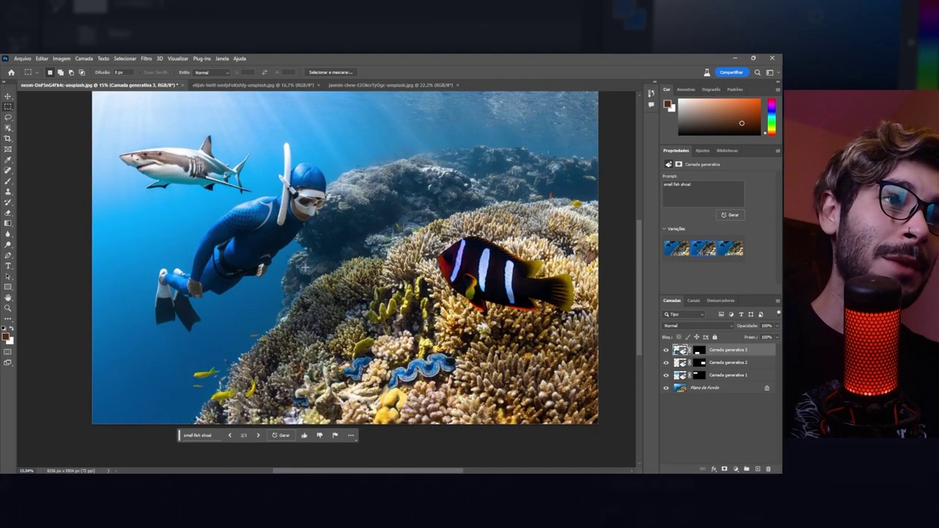
{"action": "left_click", "coordinate": [8, 96]}
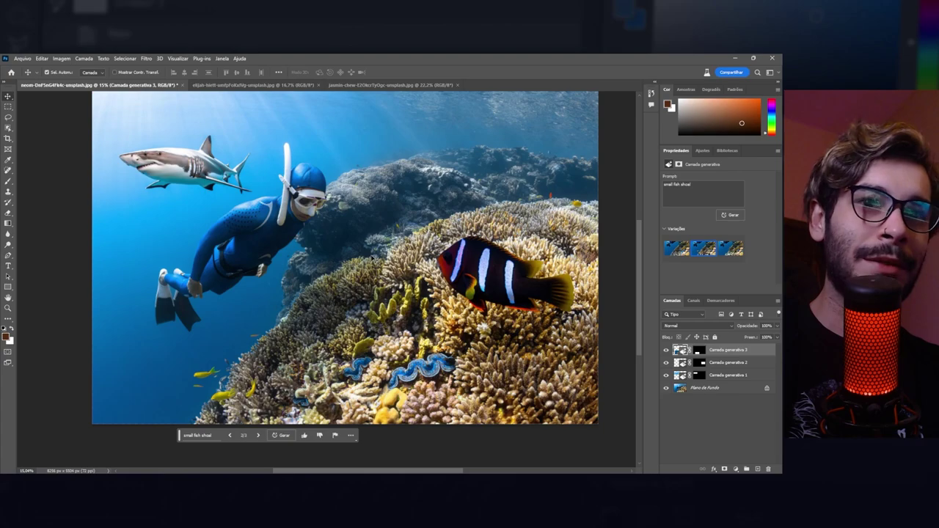
{"action": "scroll", "coordinate": [408, 241], "scroll_direction": "up", "scroll_amount": 1}
{"action": "scroll", "coordinate": [407, 241], "scroll_direction": "up", "scroll_amount": 1}
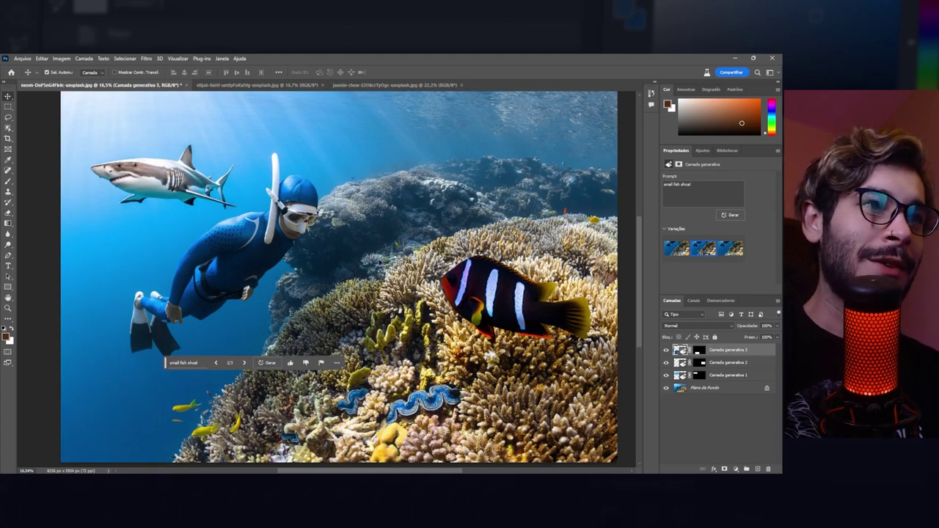
{"action": "left_click", "coordinate": [285, 85]}
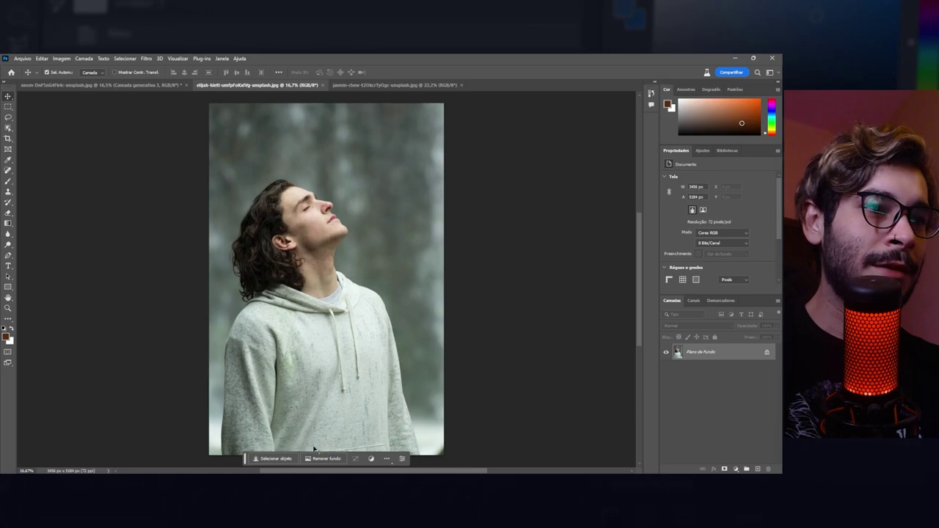
- Lasso the hoodie from the neck down to the photo's bottom edge
{"action": "left_click", "coordinate": [9, 118]}
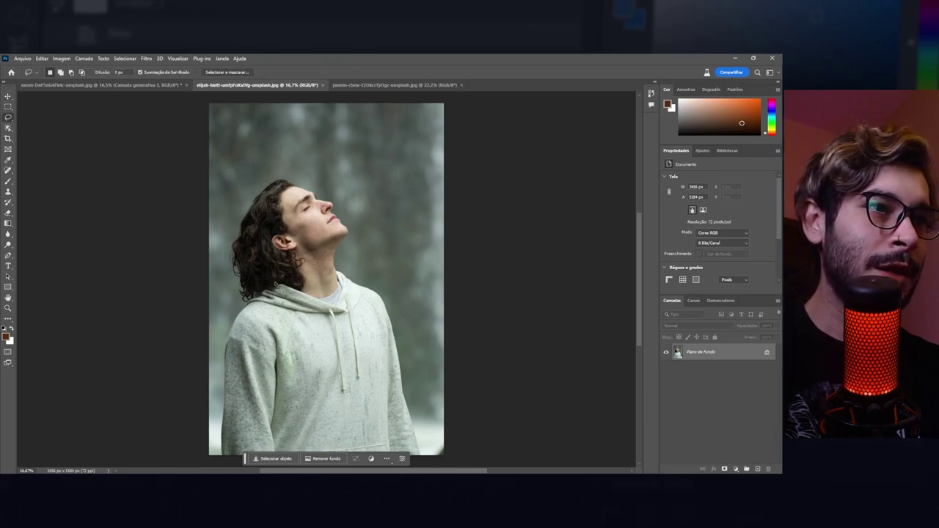
{"action": "left_click_drag", "start_coordinate": [290, 288], "coordinate": [310, 297]}
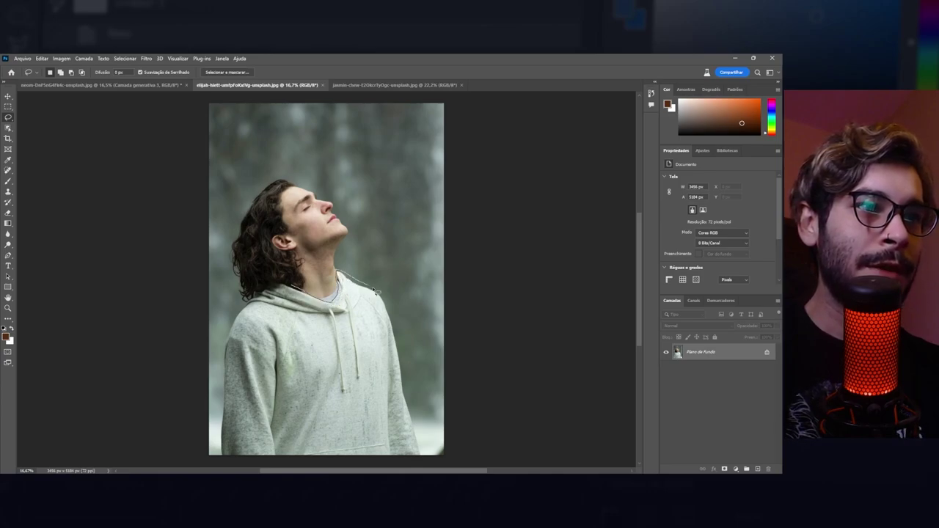
{"action": "left_click_drag", "start_coordinate": [396, 317], "coordinate": [418, 399]}
{"action": "mouse_move", "coordinate": [423, 462]}
{"action": "left_mouse_down"}
{"action": "mouse_move", "coordinate": [228, 469]}
{"action": "mouse_move", "coordinate": [219, 449]}
{"action": "left_mouse_up"}
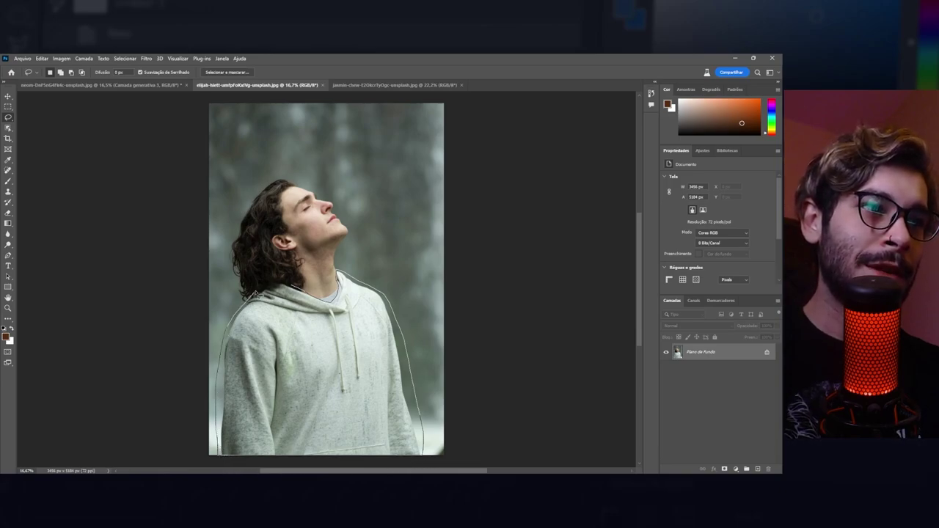
{"action": "left_click_drag", "start_coordinate": [289, 288], "coordinate": [293, 286]}
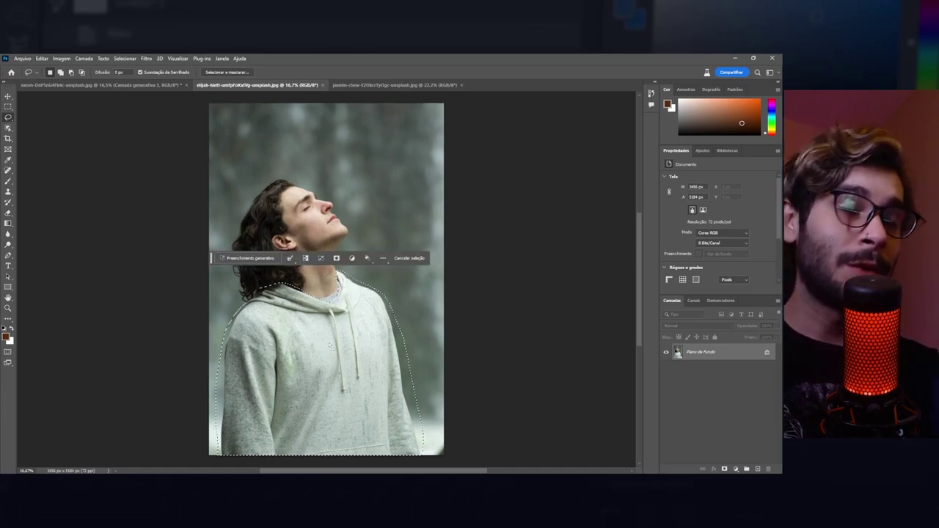
- Generate a replacement for the hoodie from the prompt 'cyberpunk futuristic coat'
{"action": "left_click", "coordinate": [272, 257]}
{"action": "type", "text": "cyberpunk futuristic coat"}
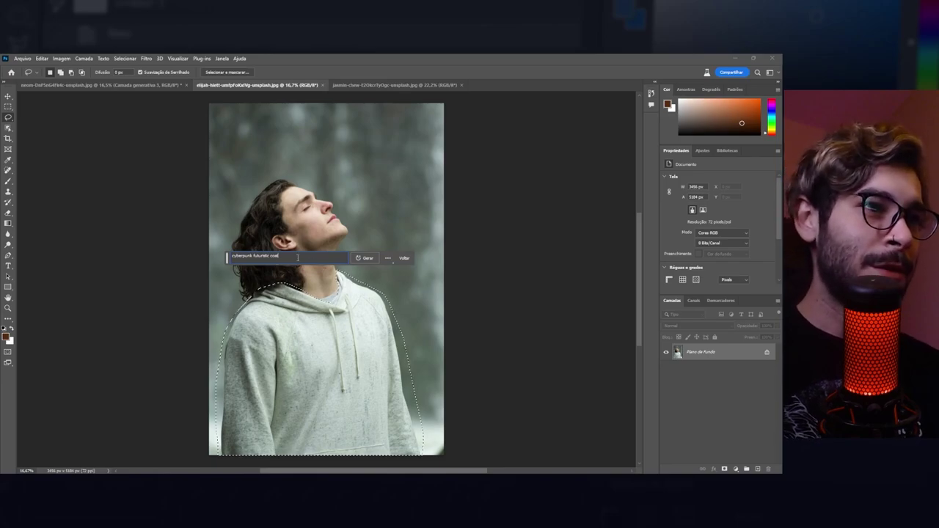
{"action": "left_click", "coordinate": [364, 258]}
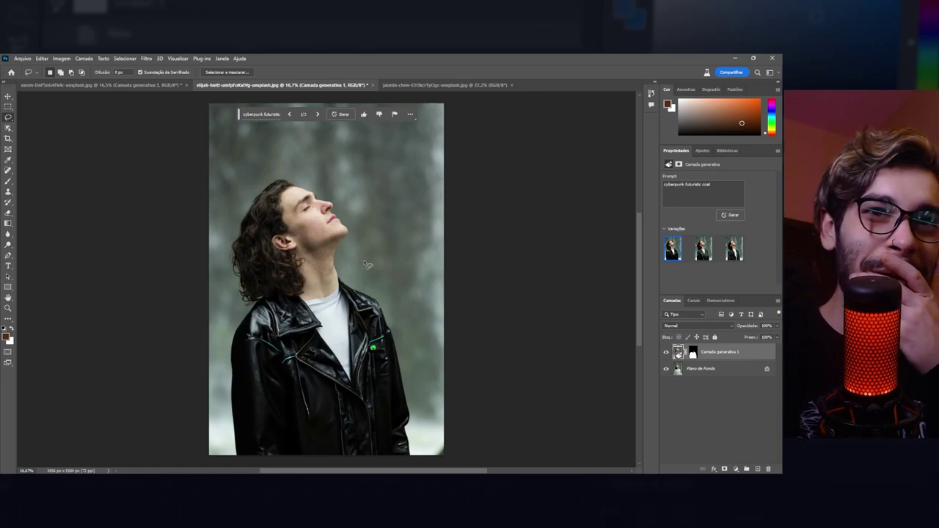
- Compare coat variations, keep the glossy black leather jacket, and switch to the river photo
{"action": "left_click", "coordinate": [699, 249]}
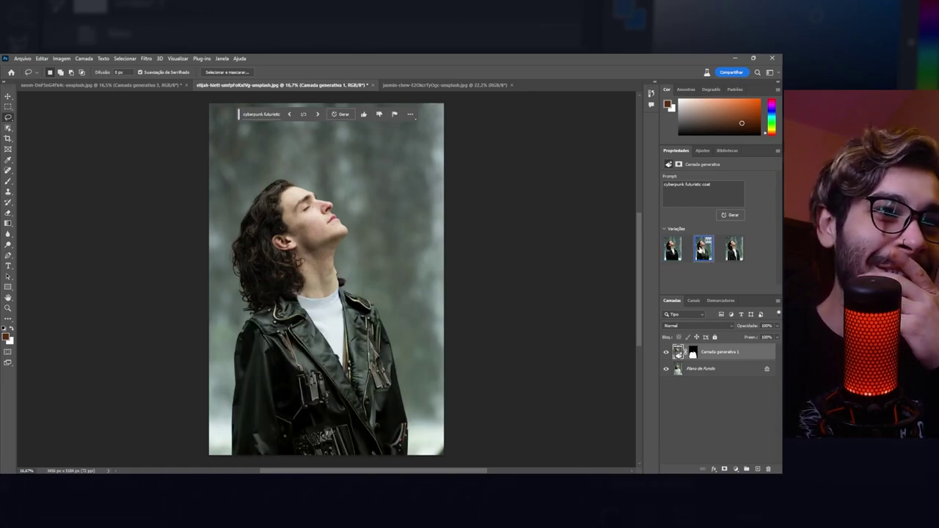
{"action": "left_click", "coordinate": [733, 250]}
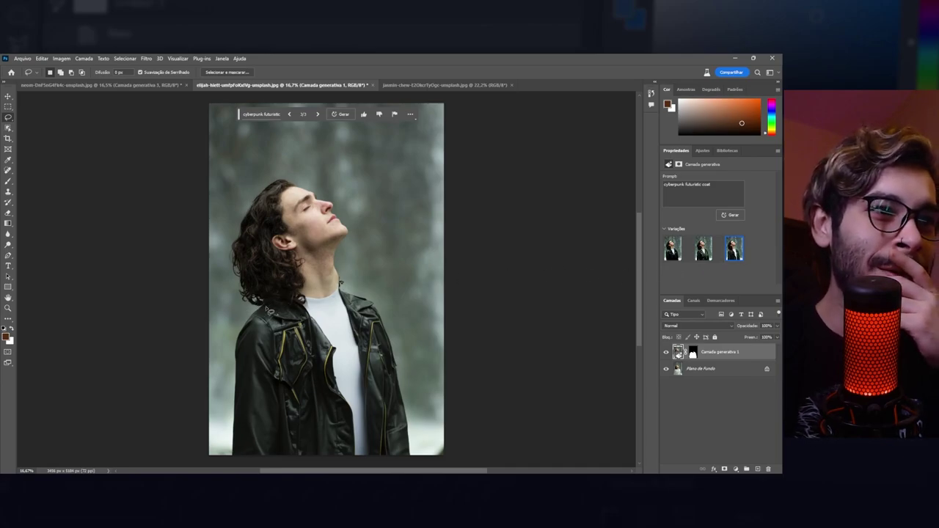
{"action": "left_click", "coordinate": [671, 249]}
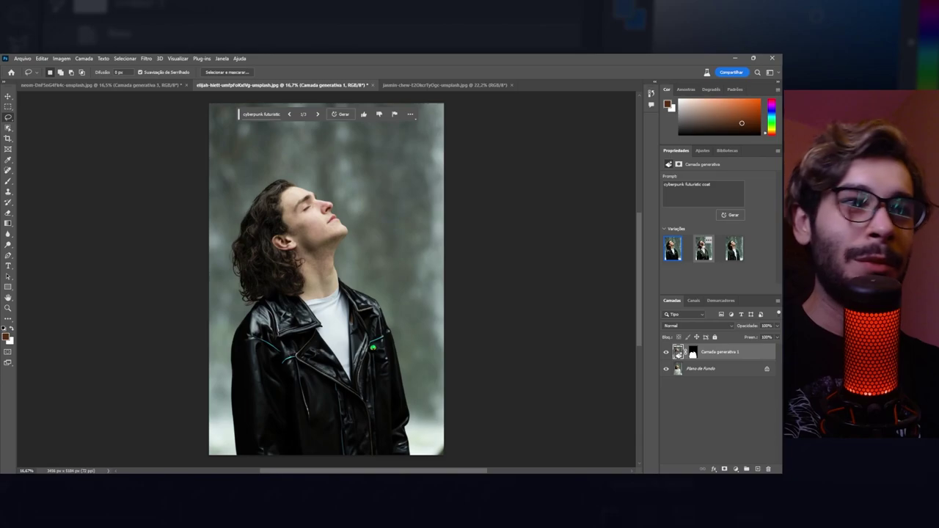
{"action": "left_click", "coordinate": [703, 249]}
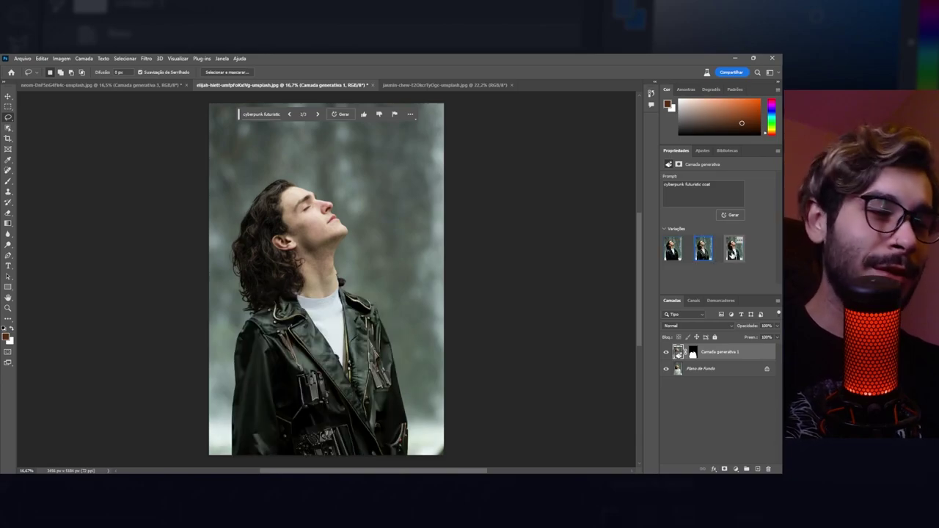
{"action": "left_click", "coordinate": [733, 249]}
{"action": "left_click", "coordinate": [672, 248]}
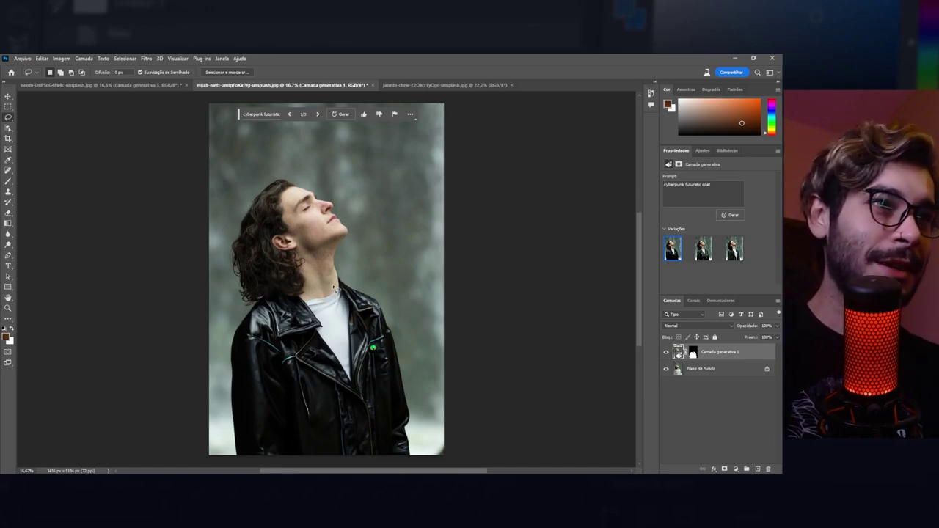
{"action": "left_click", "coordinate": [2, 97]}
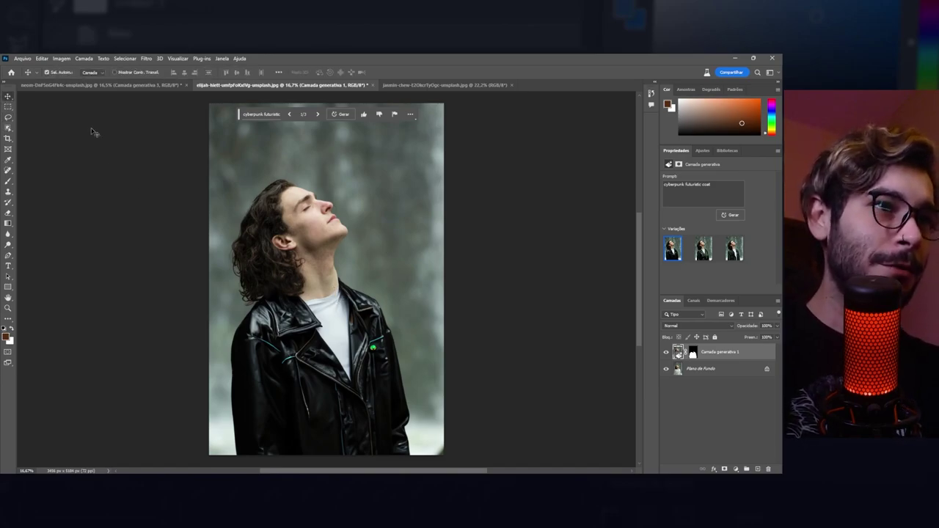
{"action": "left_click", "coordinate": [441, 85]}
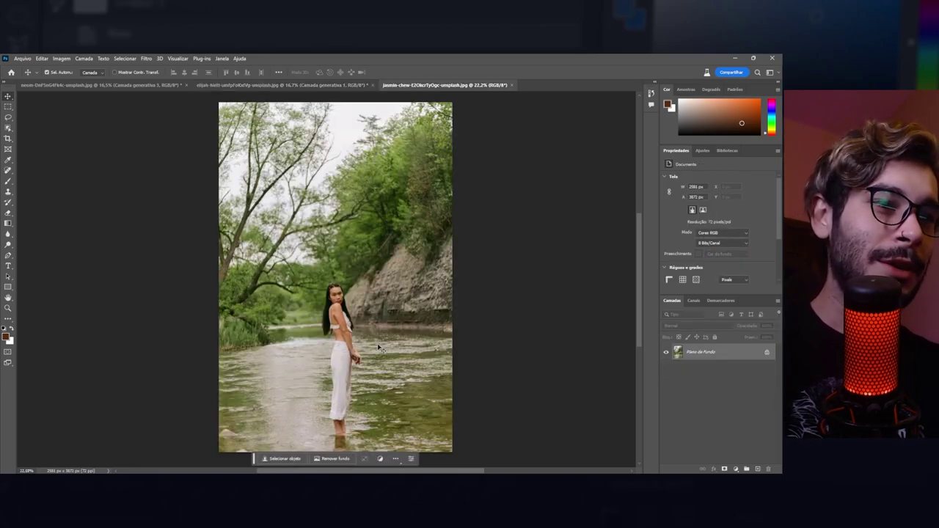
- Generate a dress on the woman from the prompt 'disney princess dress'
{"action": "left_click", "coordinate": [9, 117]}
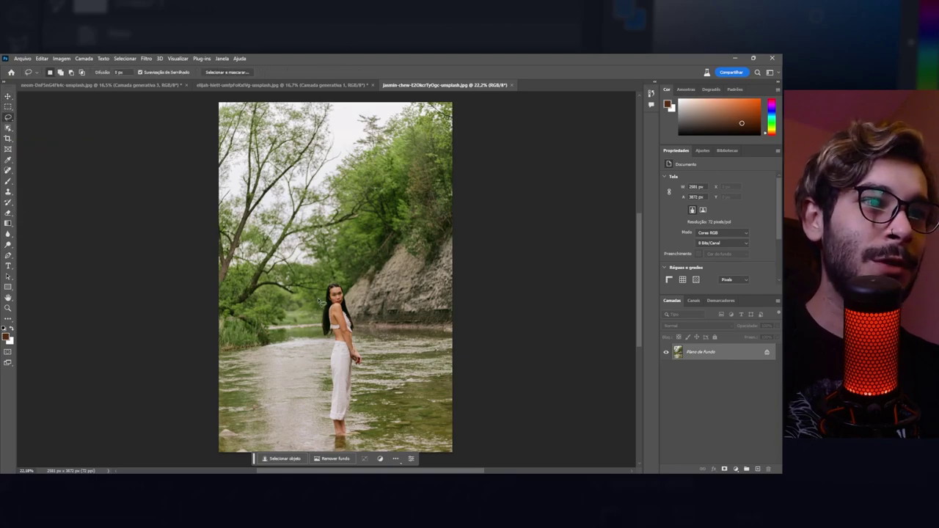
{"action": "type", "text": "disney princess dress"}
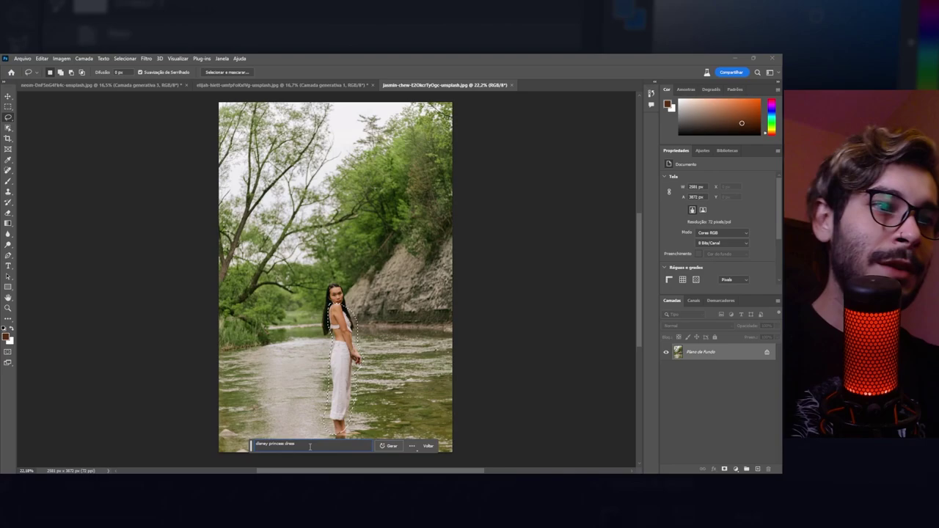
{"action": "left_click", "coordinate": [387, 446]}
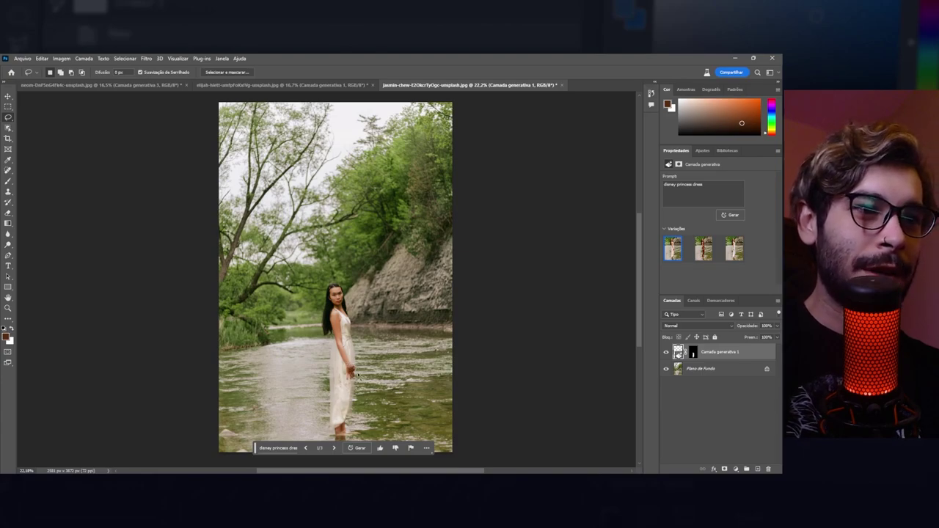
- Compare dress variations, keep the third long white gown, and switch to the Move tool
{"action": "left_click", "coordinate": [704, 257]}
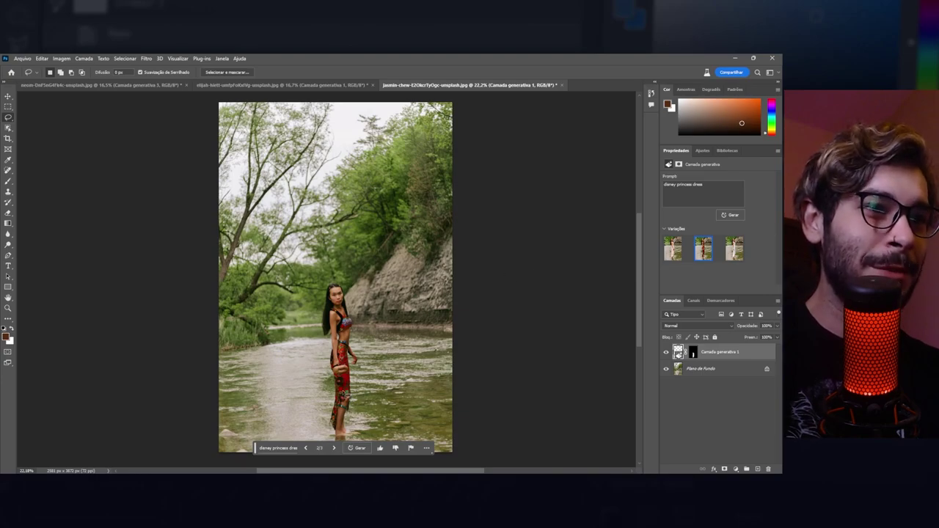
{"action": "left_click", "coordinate": [734, 249]}
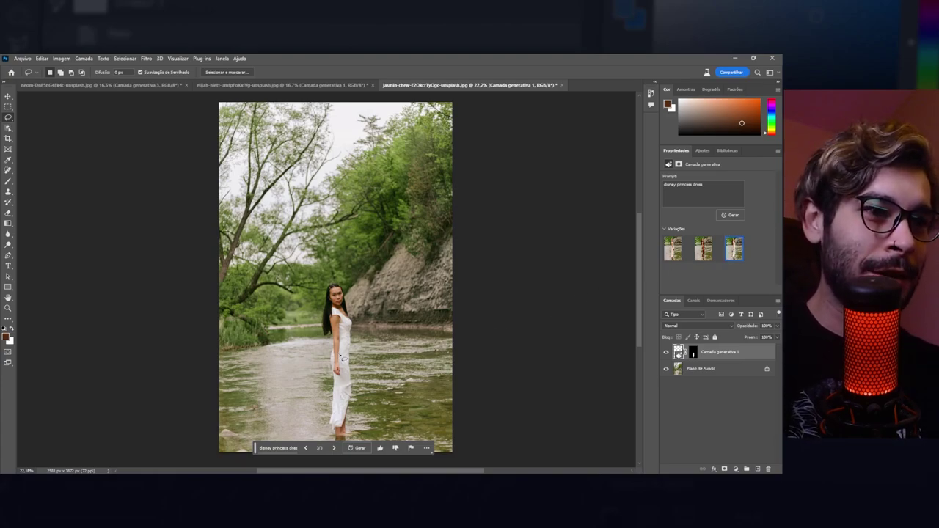
{"action": "scroll", "coordinate": [336, 342], "scroll_direction": "up", "scroll_amount": 2}
{"action": "scroll", "coordinate": [336, 342], "scroll_direction": "up", "scroll_amount": 4}
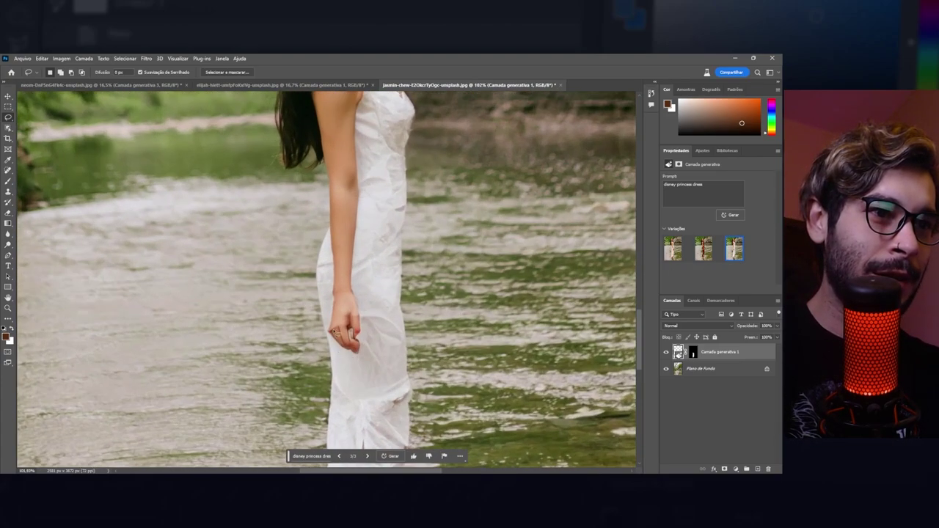
{"action": "scroll", "coordinate": [249, 310], "scroll_direction": "down", "scroll_amount": 3}
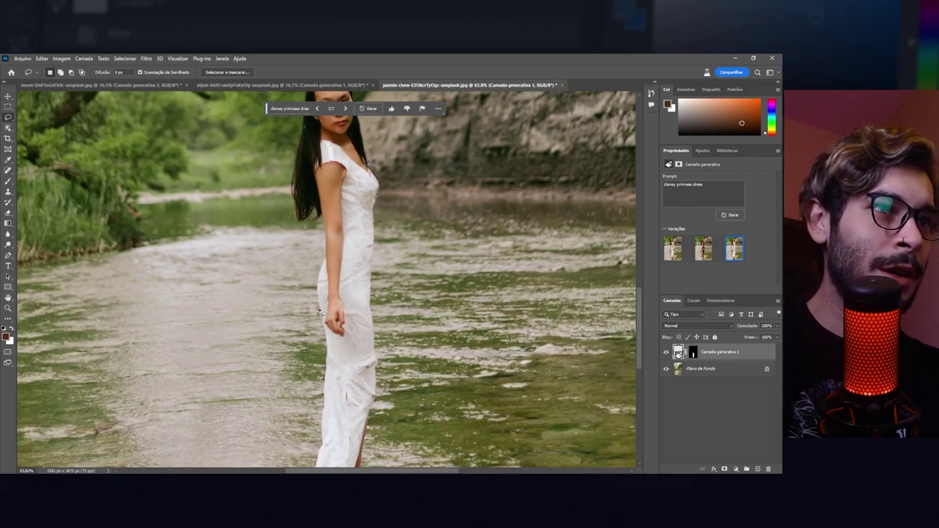
{"action": "scroll", "coordinate": [320, 312], "scroll_direction": "down", "scroll_amount": 2}
{"action": "scroll", "coordinate": [335, 285], "scroll_direction": "up", "scroll_amount": 3}
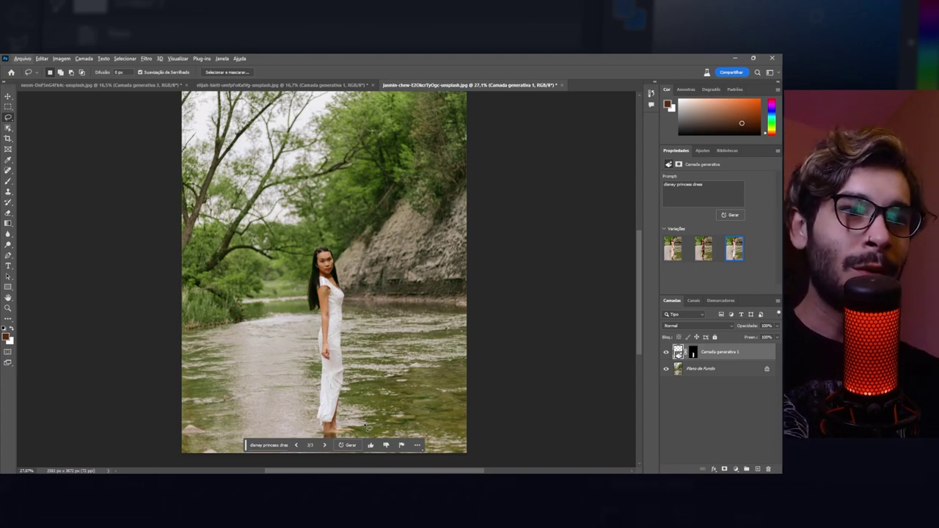
{"action": "key", "text": "v"}
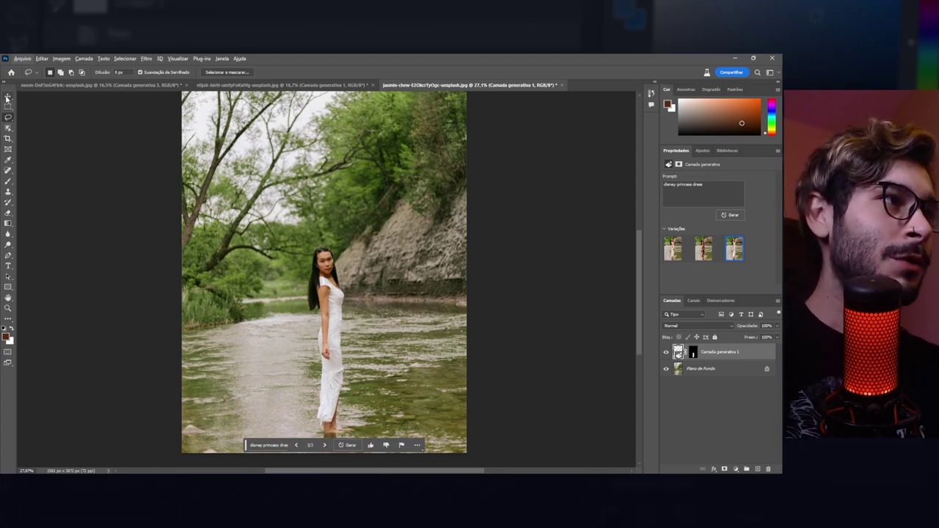
{"action": "scroll", "coordinate": [350, 274], "scroll_direction": "down", "scroll_amount": 2}
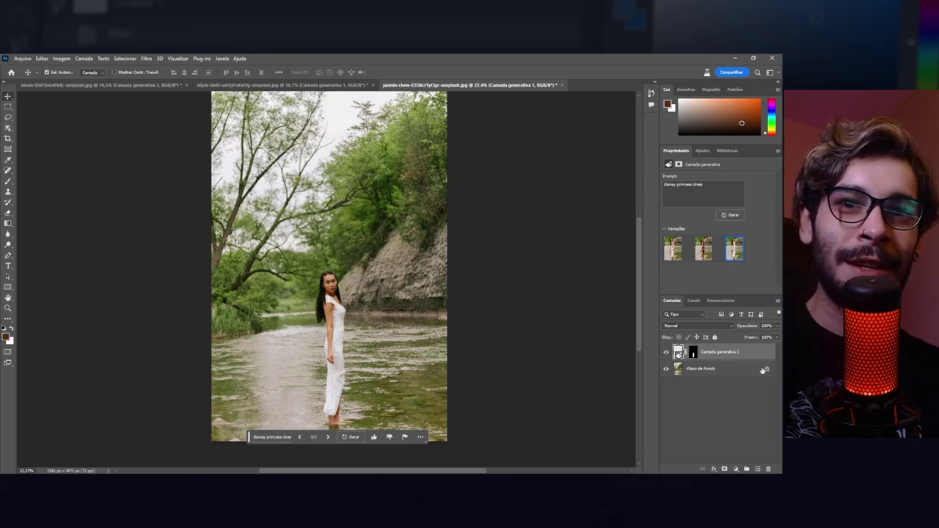
- Delete the dress layer, unlock the background and move the photo upward
{"action": "key", "text": "Delete"}
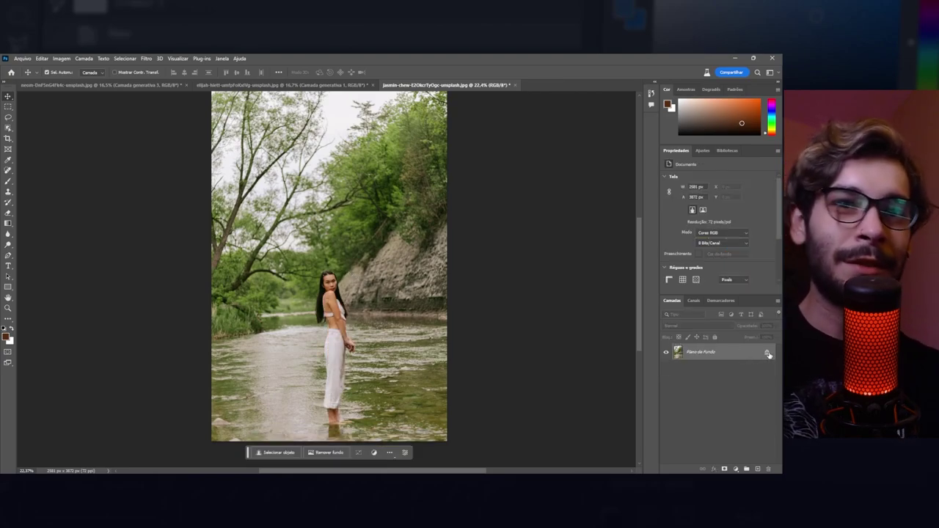
{"action": "left_click", "coordinate": [767, 353]}
{"action": "left_click_drag", "start_coordinate": [331, 277], "coordinate": [335, 183]}
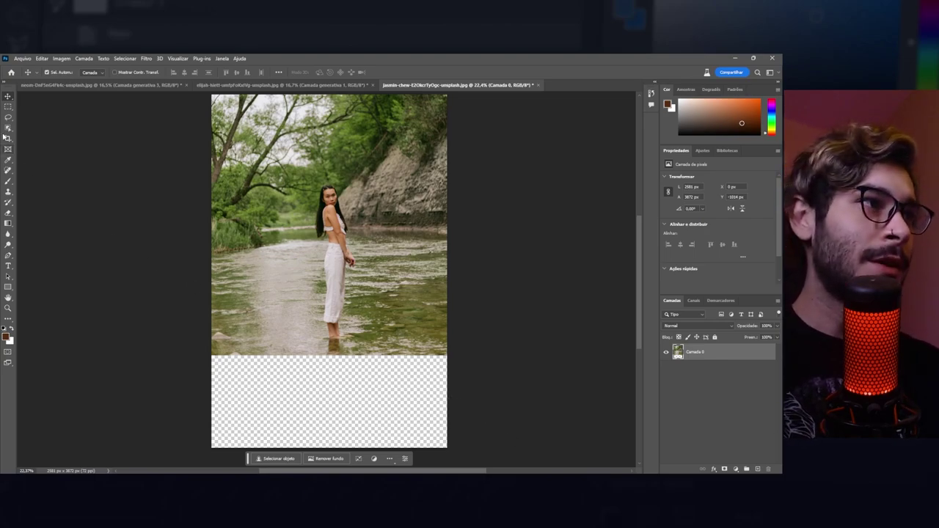
- Select the empty bottom area and generate 'lake with reflection' there
{"action": "left_click", "coordinate": [7, 109]}
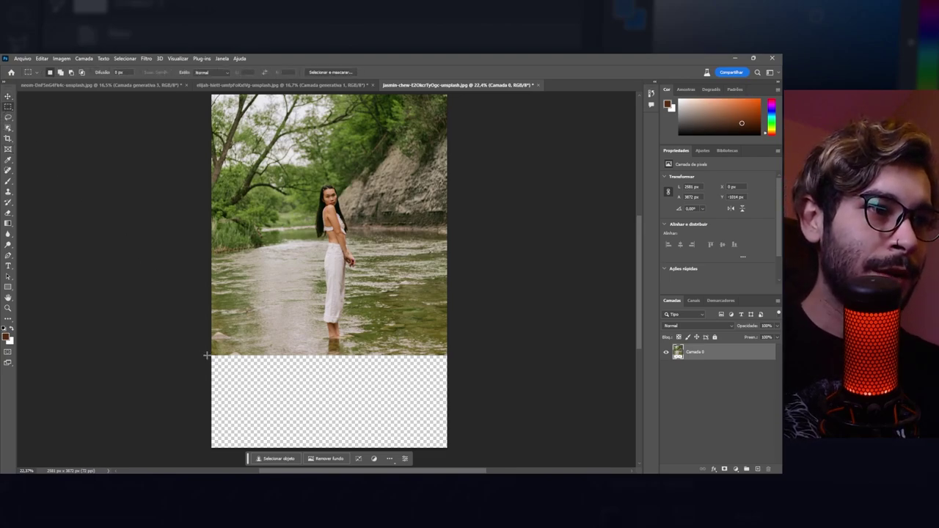
{"action": "left_click_drag", "start_coordinate": [207, 353], "coordinate": [550, 447]}
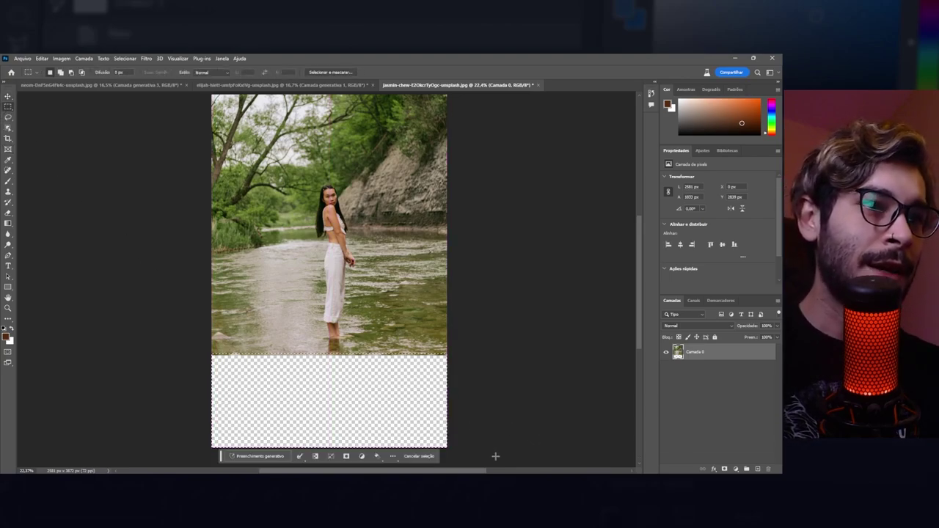
{"action": "left_click", "coordinate": [276, 457]}
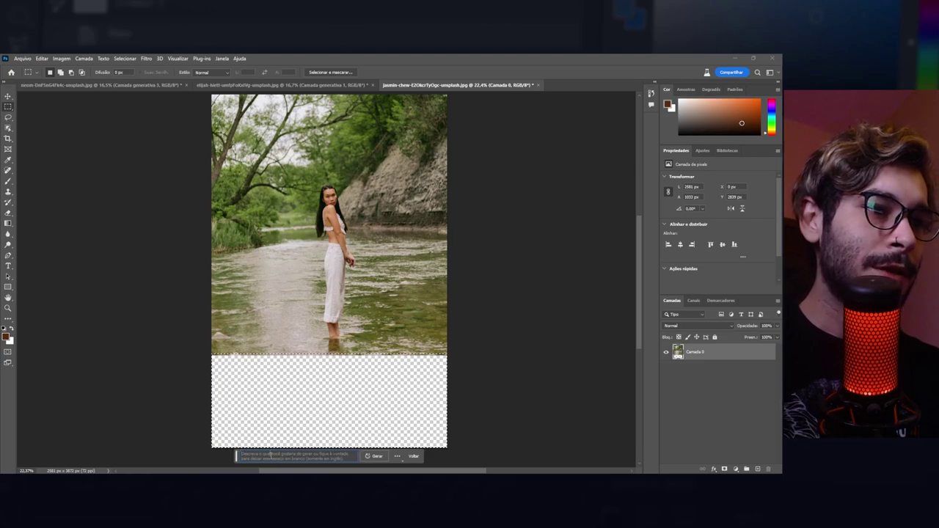
{"action": "type", "text": "lake with reflec"}
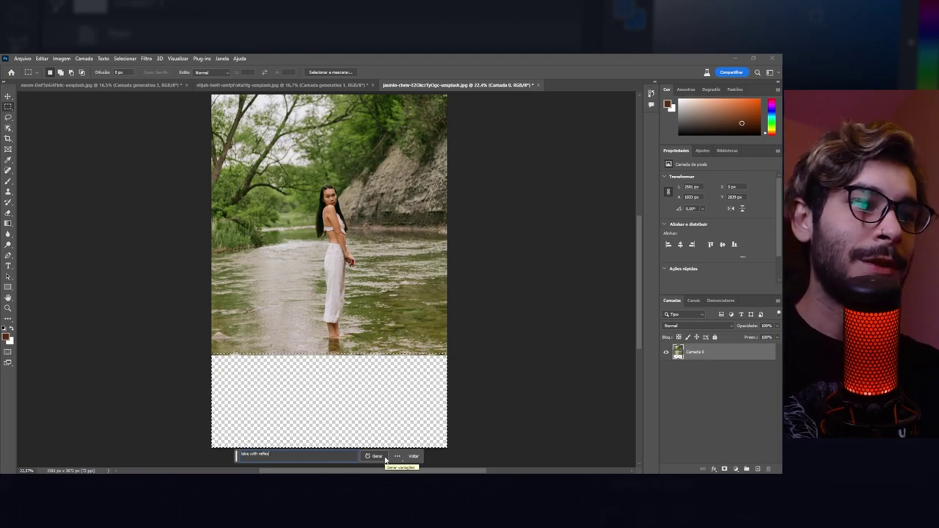
{"action": "left_click", "coordinate": [385, 459]}
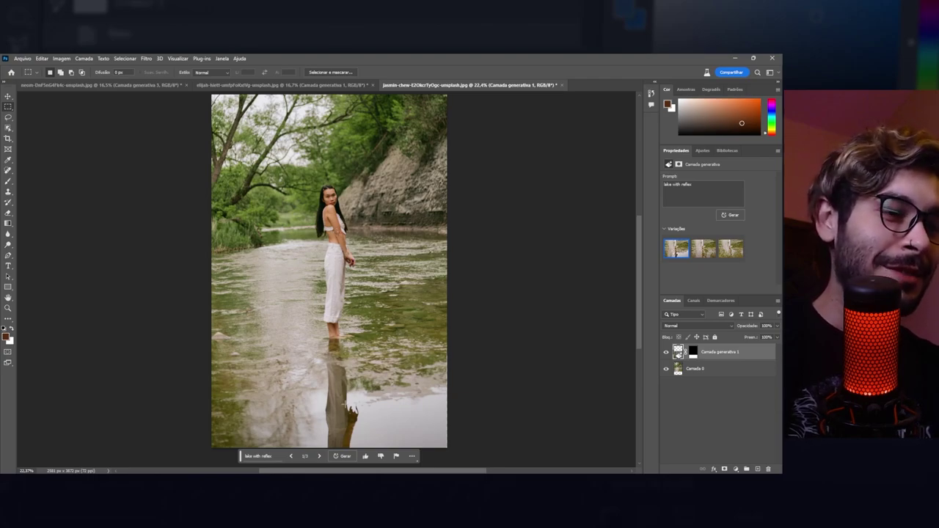
- Choose the second reflection variation and hide the generated reflection layer
{"action": "left_click", "coordinate": [702, 250]}
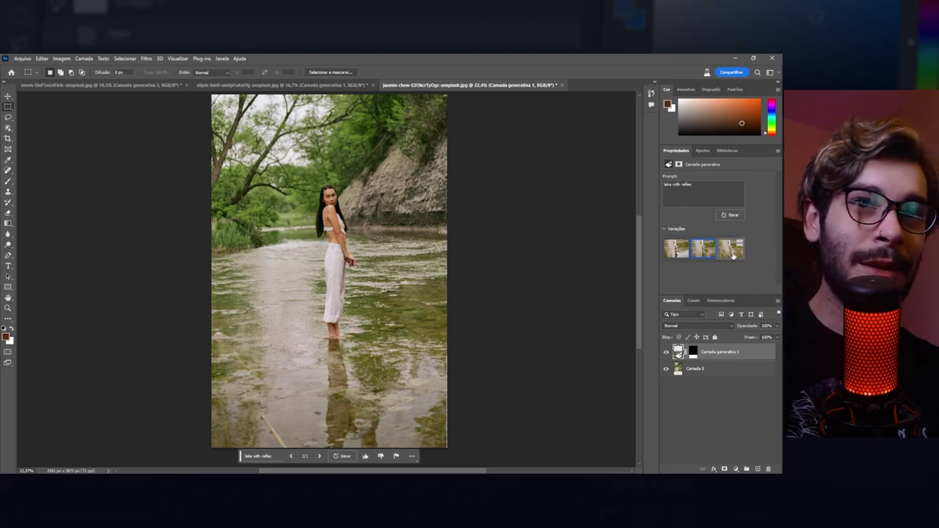
{"action": "left_click", "coordinate": [731, 251]}
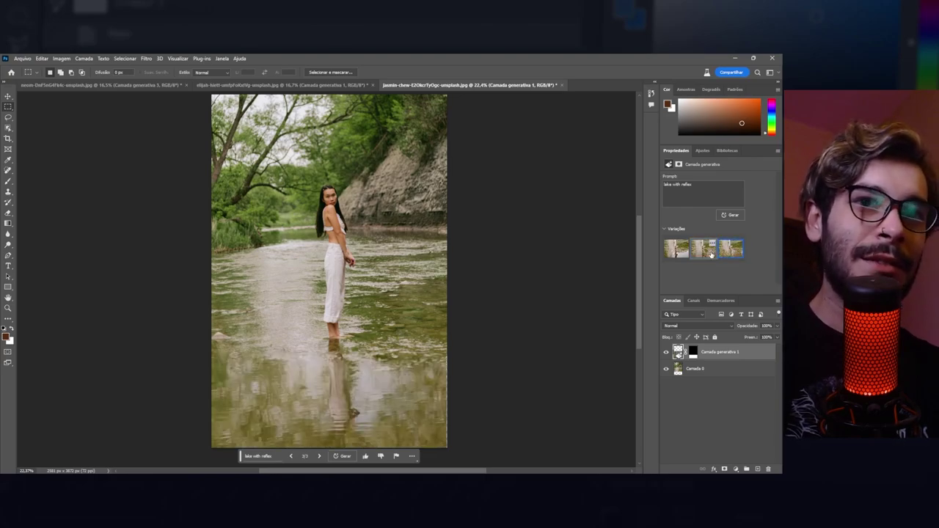
{"action": "left_click", "coordinate": [708, 252]}
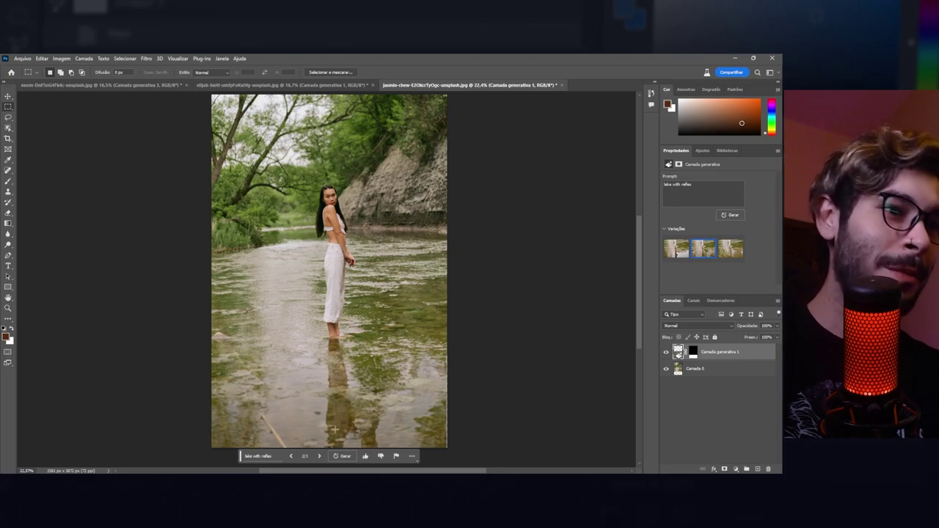
{"action": "left_click", "coordinate": [8, 96]}
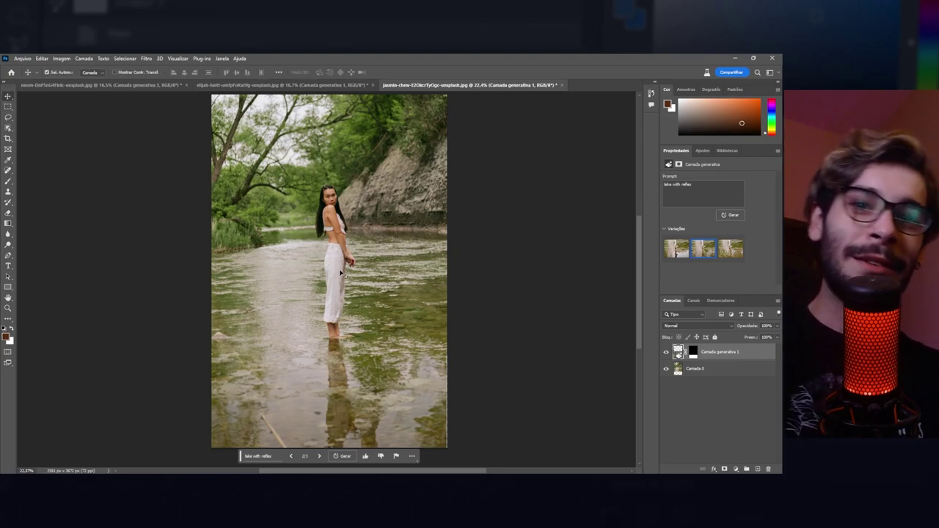
{"action": "left_click", "coordinate": [665, 351]}
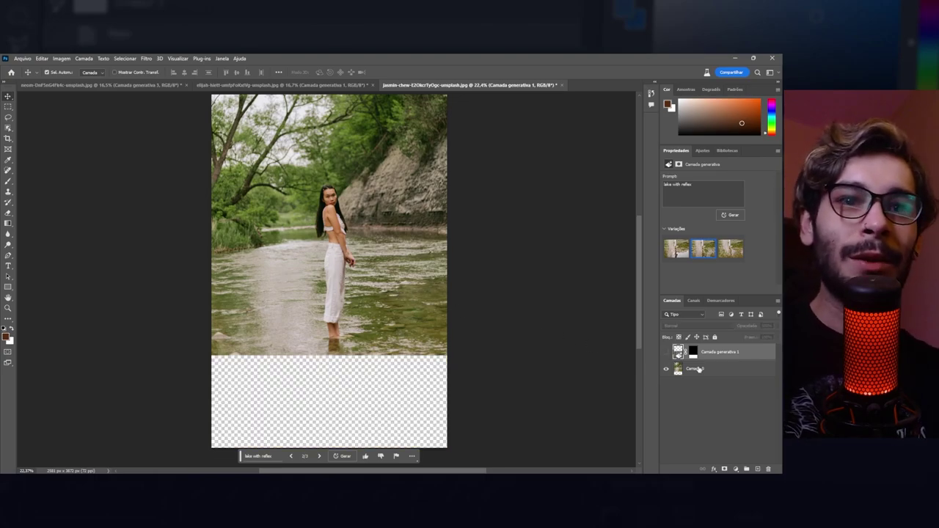
- Content-aware fill the transparent bottom of Camada 0, then show the reflection layer again
{"action": "left_click", "coordinate": [700, 370]}
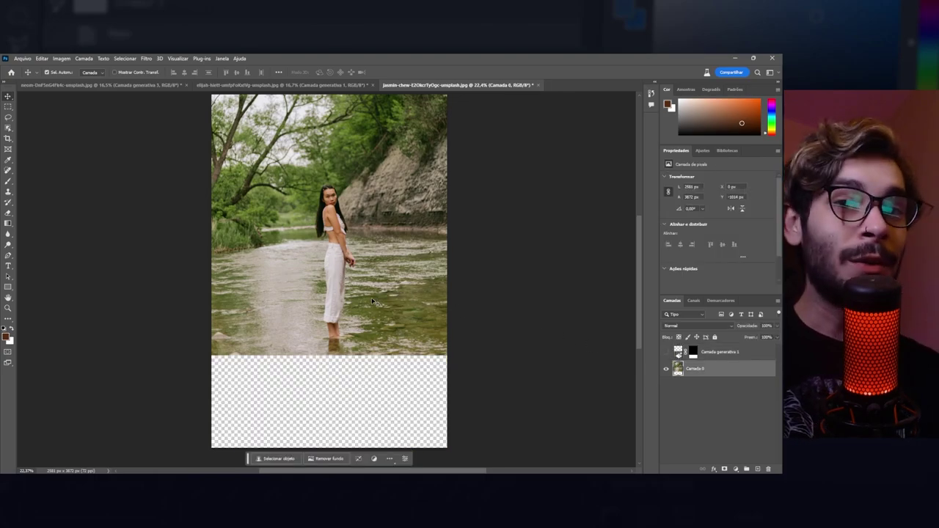
{"action": "key", "text": "m"}
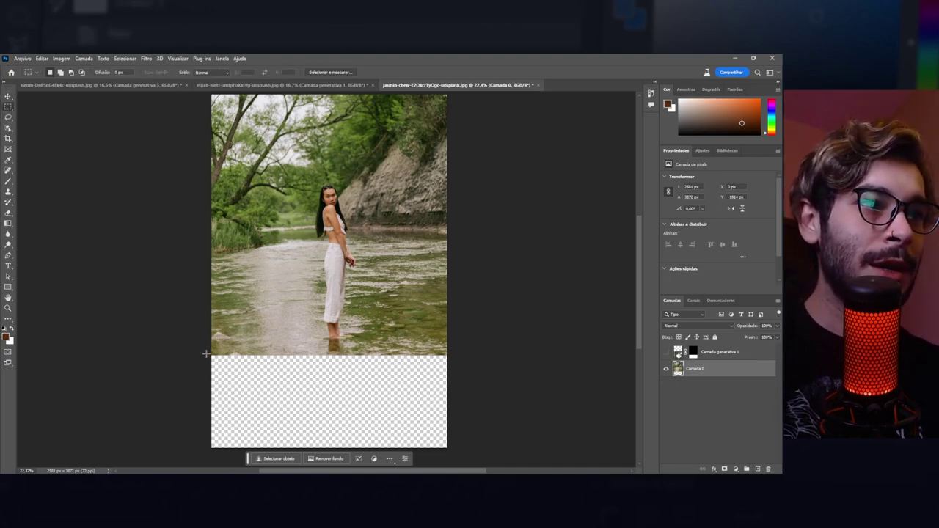
{"action": "left_click_drag", "start_coordinate": [206, 354], "coordinate": [564, 461]}
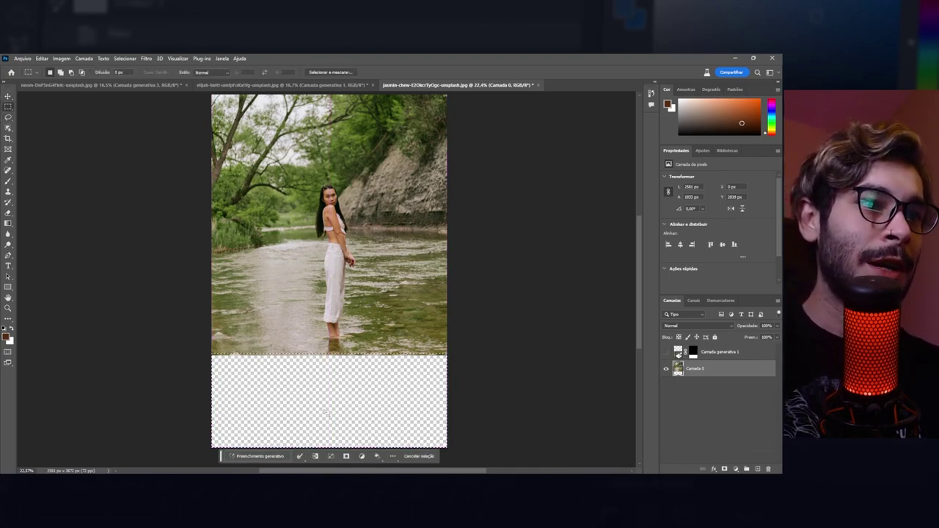
{"action": "right_click", "coordinate": [325, 408]}
{"action": "left_click", "coordinate": [348, 354]}
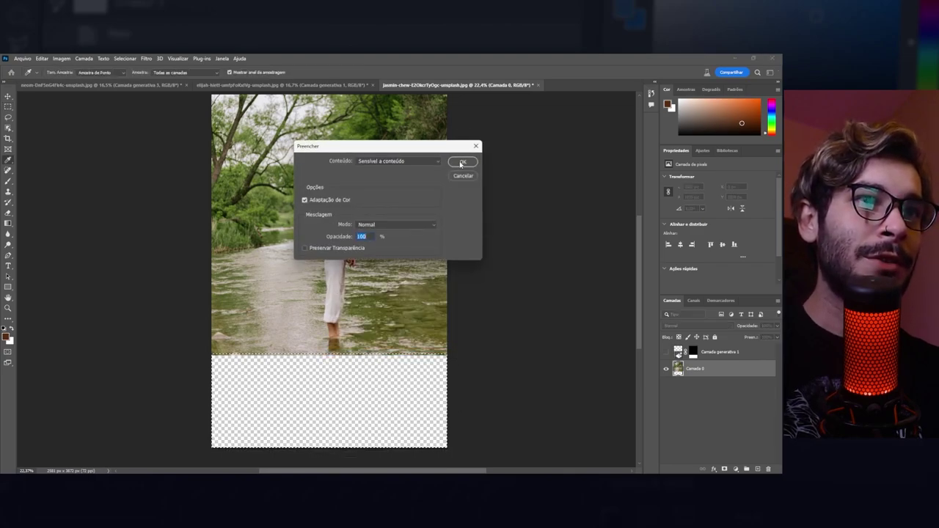
{"action": "key", "text": "Return"}
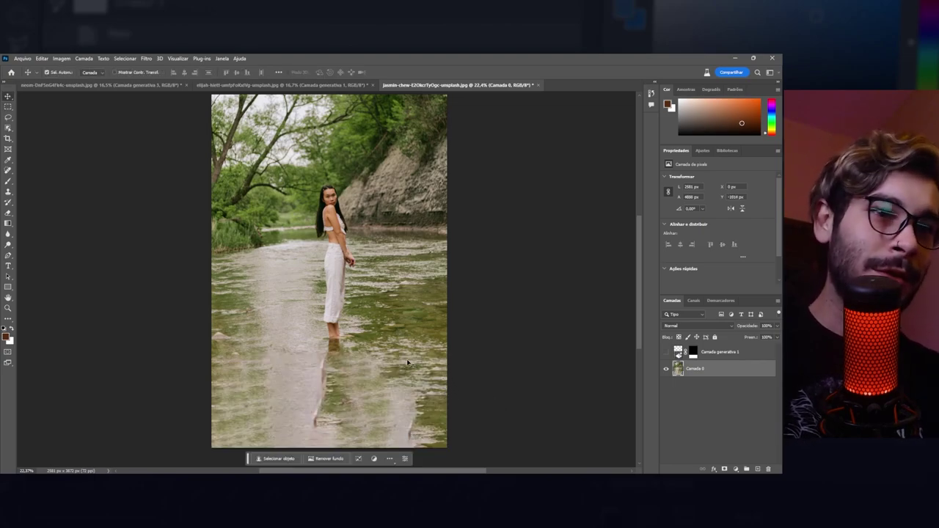
{"action": "left_click", "coordinate": [666, 351]}
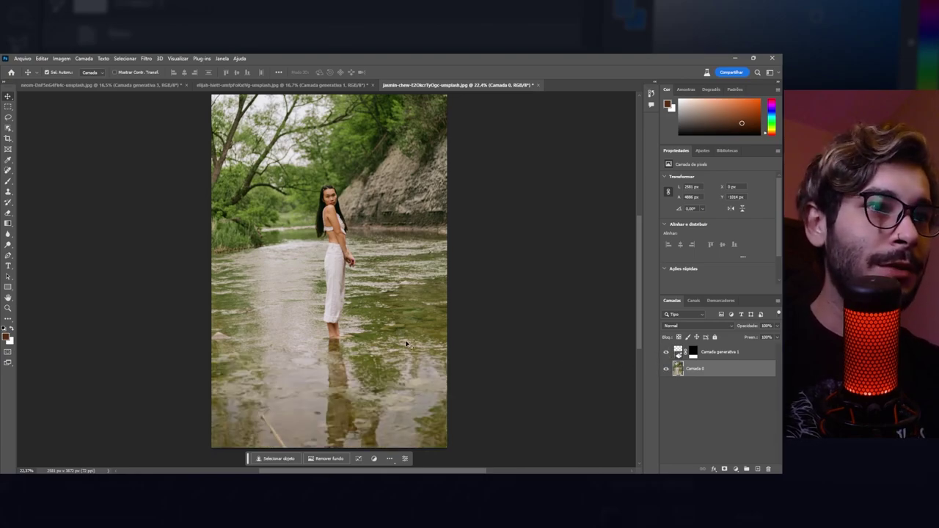